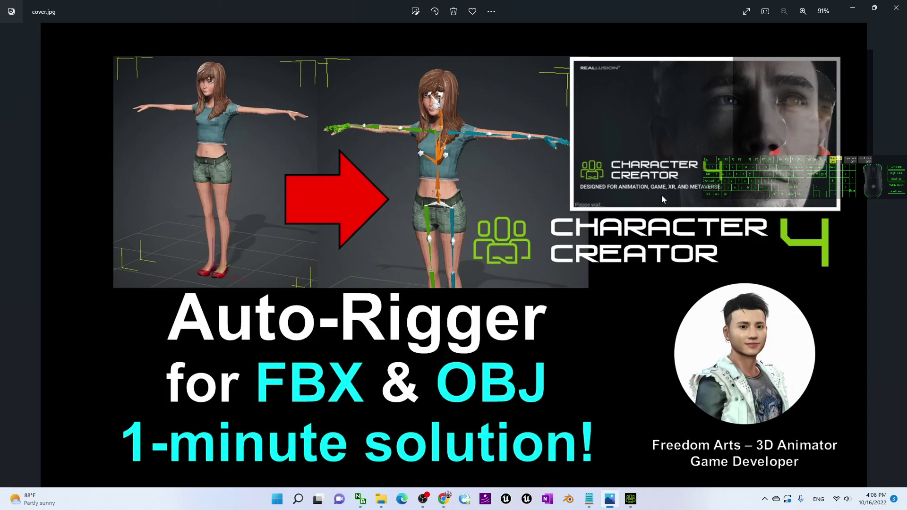
Step: Switch to Character Creator 4 and examine the rigged Fuse_Toon_Female01 character and its bones from the front and side
{"action": "left_click", "coordinate": [858, 9]}
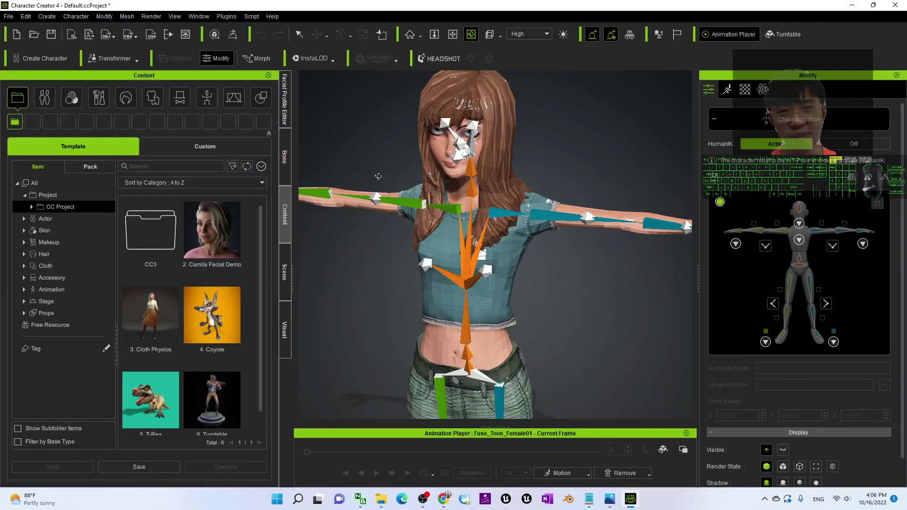
{"action": "scroll", "coordinate": [573, 216], "scroll_direction": "down", "scroll_amount": 4}
{"action": "scroll", "coordinate": [497, 183], "scroll_direction": "up", "scroll_amount": 3}
{"action": "scroll", "coordinate": [584, 305], "scroll_direction": "down", "scroll_amount": 3}
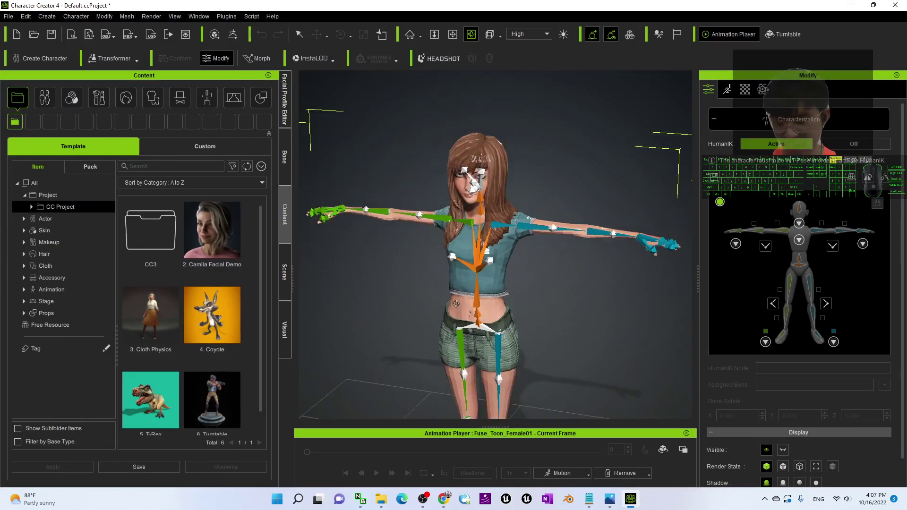
{"action": "left_click_drag", "start_coordinate": [456, 303], "coordinate": [376, 162]}
{"action": "scroll", "coordinate": [453, 283], "scroll_direction": "up", "scroll_amount": 4}
{"action": "key", "text": "c"}
{"action": "scroll", "coordinate": [505, 278], "scroll_direction": "down", "scroll_amount": 3}
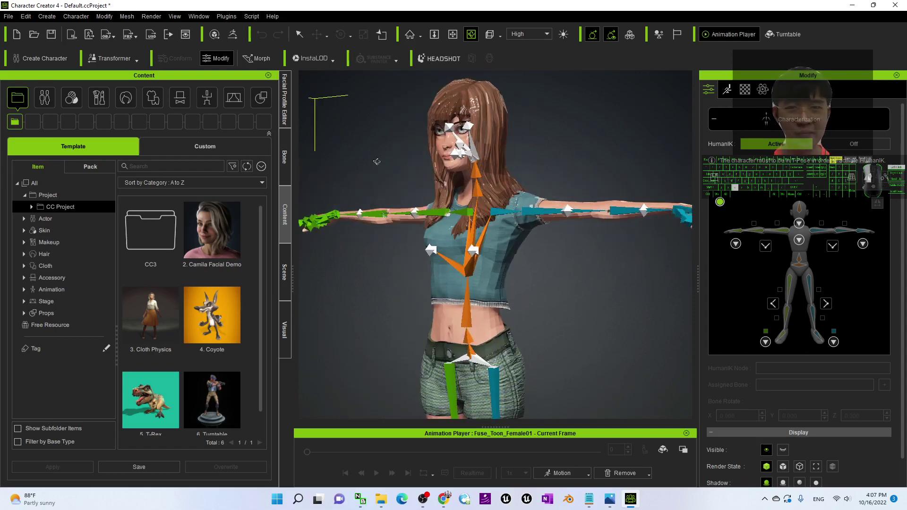
{"action": "right_click_drag", "start_coordinate": [376, 162], "coordinate": [506, 247]}
{"action": "scroll", "coordinate": [559, 183], "scroll_direction": "down", "scroll_amount": 4}
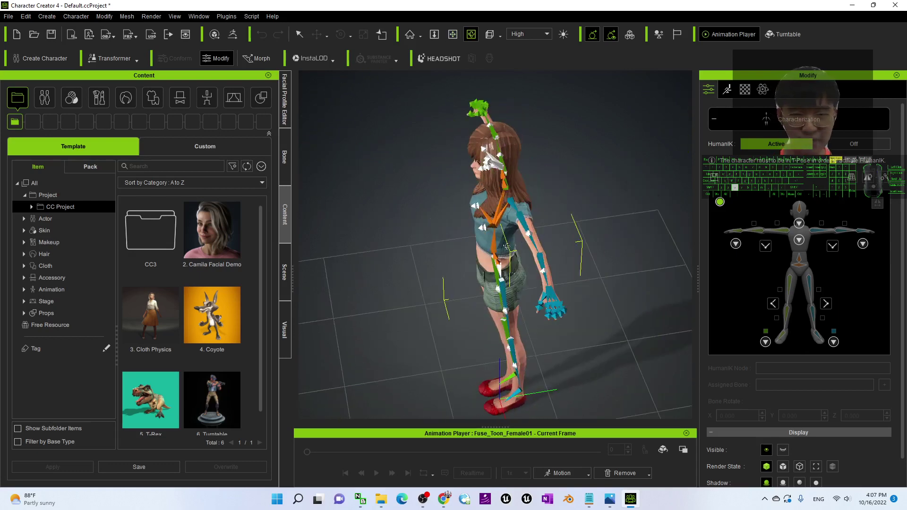
{"action": "scroll", "coordinate": [507, 247], "scroll_direction": "up", "scroll_amount": 3}
{"action": "left_click_drag", "start_coordinate": [507, 247], "coordinate": [620, 277]}
{"action": "key", "text": "x"}
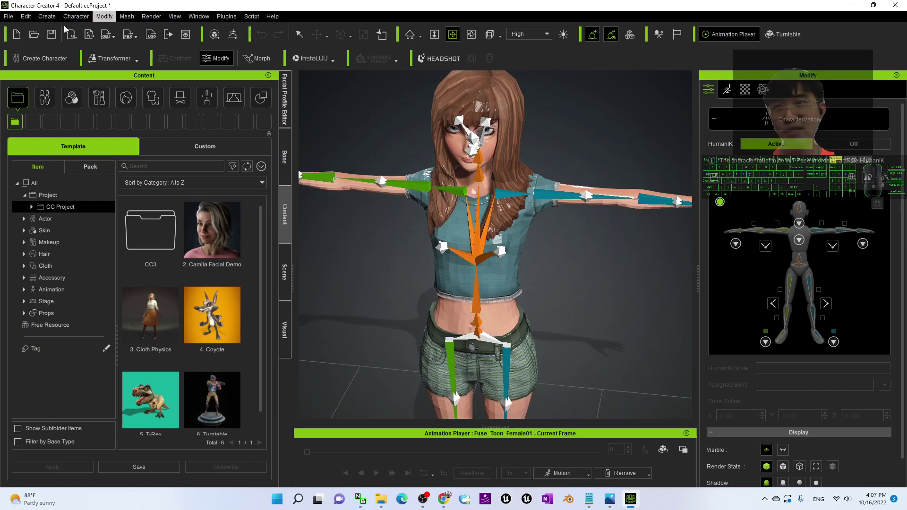
Step: Start a new empty project, discarding the current one without saving
{"action": "left_click", "coordinate": [17, 34]}
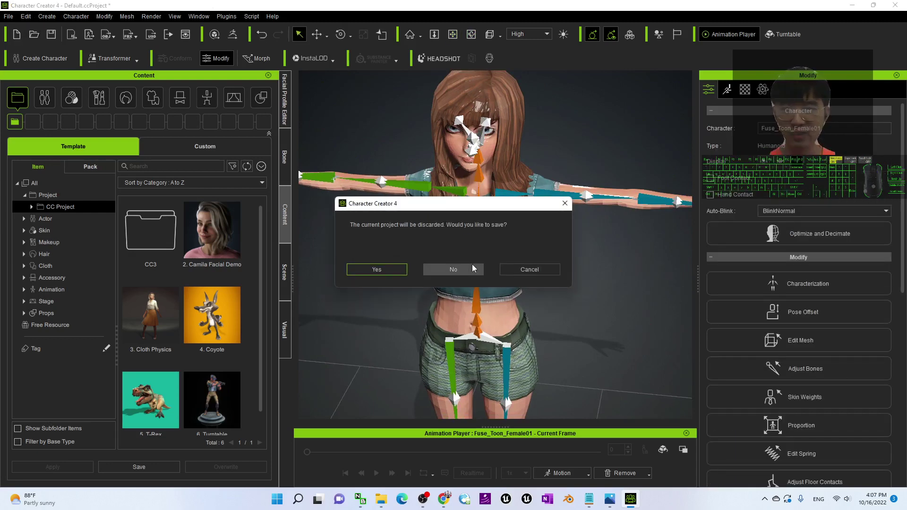
{"action": "left_click", "coordinate": [441, 267]}
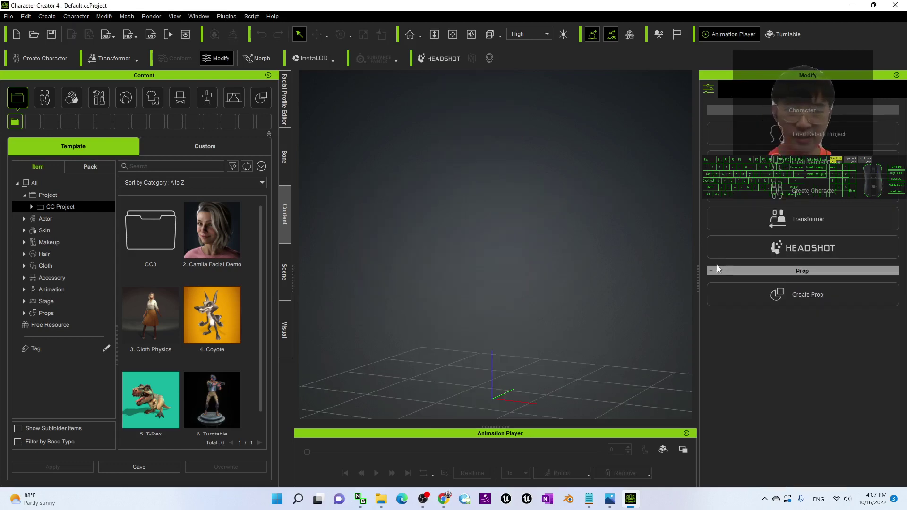
Step: Try to import Fuse_Toon_Female01.obj from the Fuse_Toon_Female01 folder in File Explorer into the empty Character Creator scene
{"action": "left_click", "coordinate": [851, 6]}
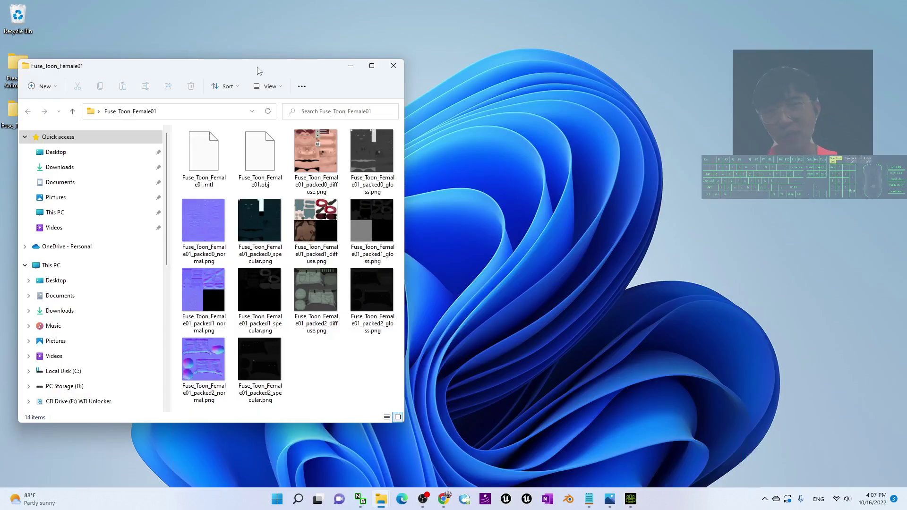
{"action": "left_click_drag", "start_coordinate": [257, 71], "coordinate": [344, 64]}
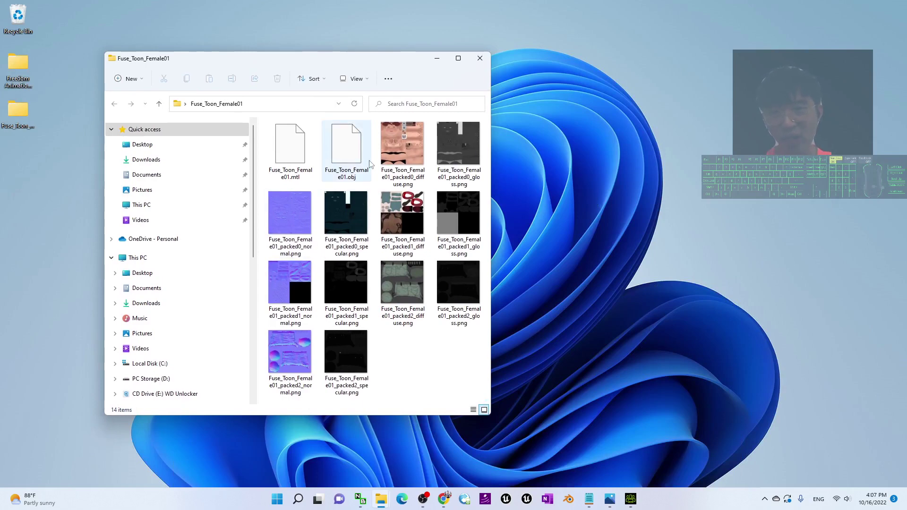
{"action": "left_click", "coordinate": [344, 156]}
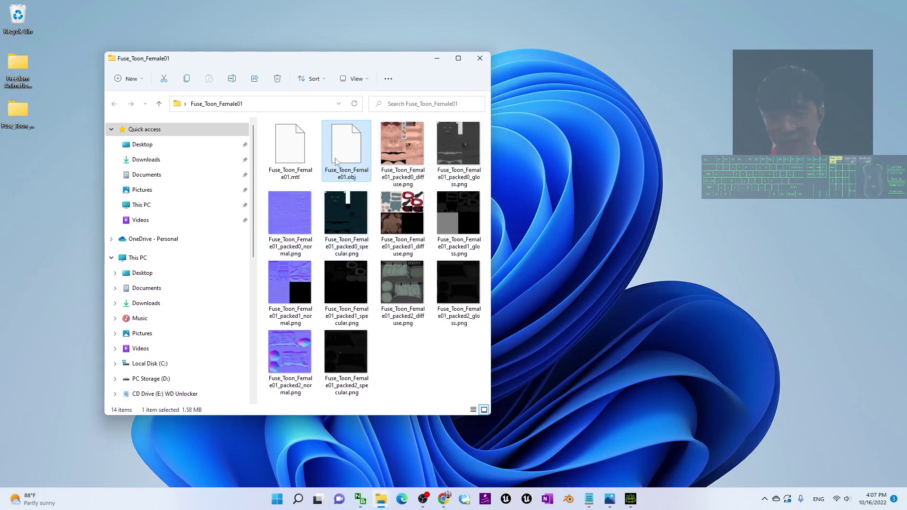
{"action": "left_click", "coordinate": [633, 501]}
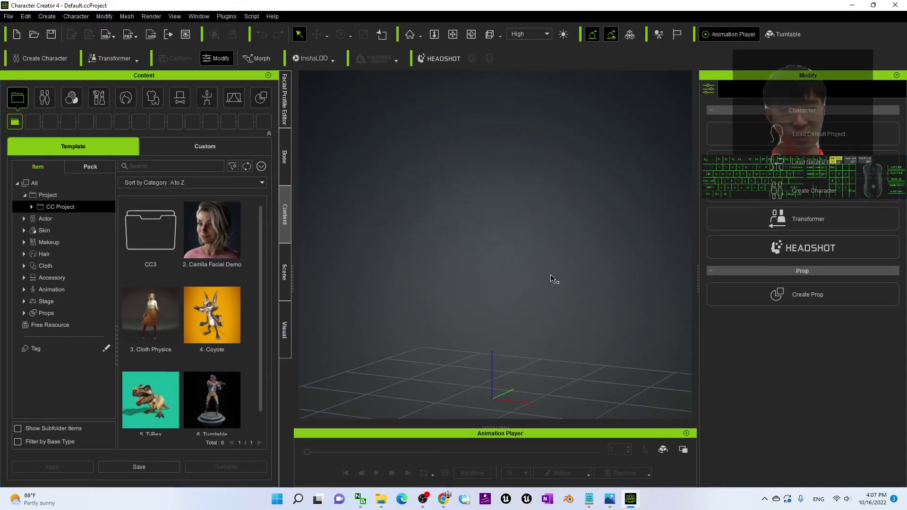
{"action": "mouse_move", "coordinate": [380, 504]}
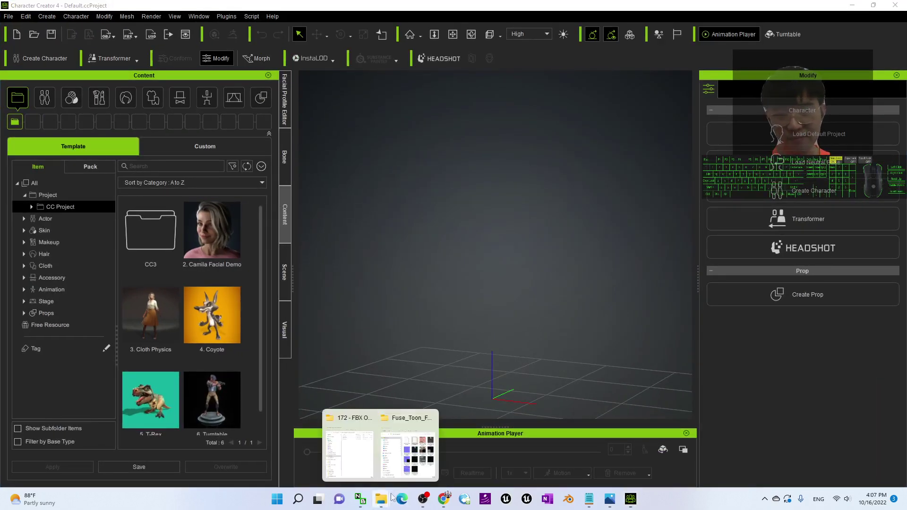
{"action": "left_click", "coordinate": [408, 448]}
{"action": "left_click_drag", "start_coordinate": [371, 67], "coordinate": [214, 114]}
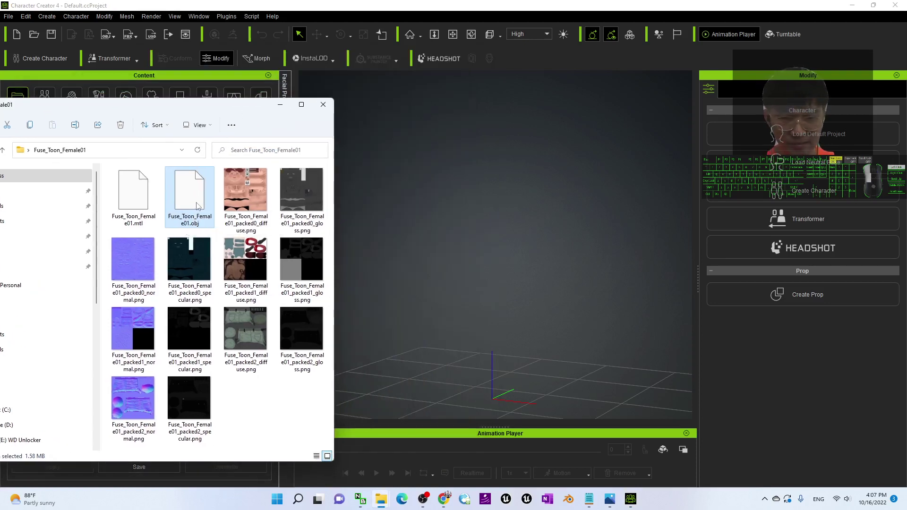
{"action": "left_click_drag", "start_coordinate": [197, 206], "coordinate": [532, 362]}
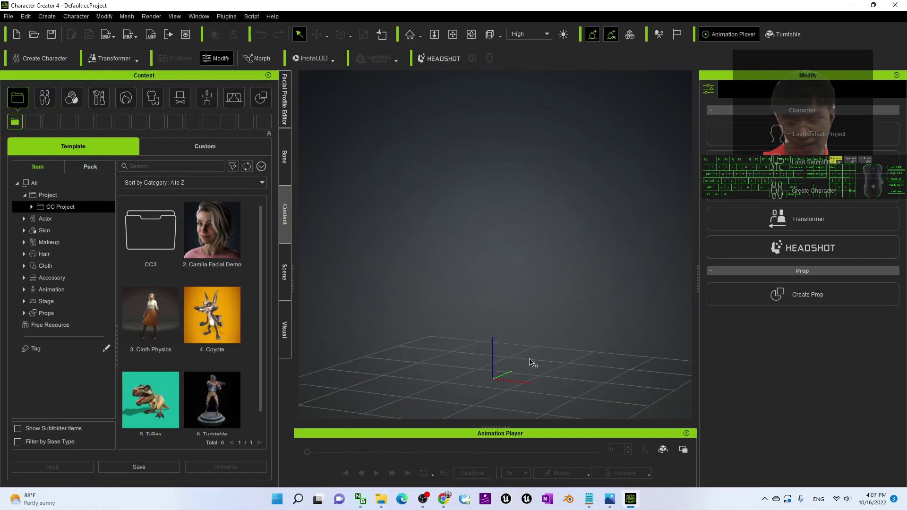
Step: Toggle the display of the origin axes in the empty scene off and on again
{"action": "key", "text": "c"}
{"action": "left_click_drag", "start_coordinate": [571, 327], "coordinate": [535, 372]}
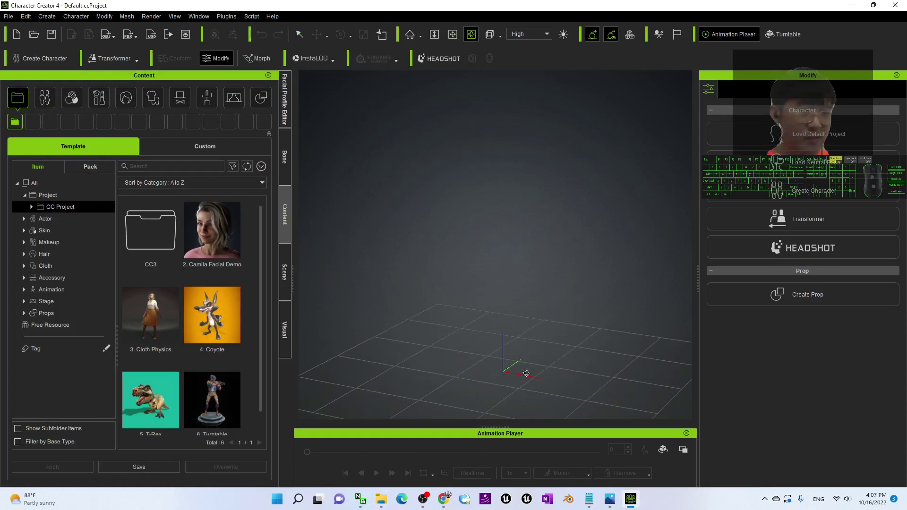
{"action": "key", "text": "ctrl+a"}
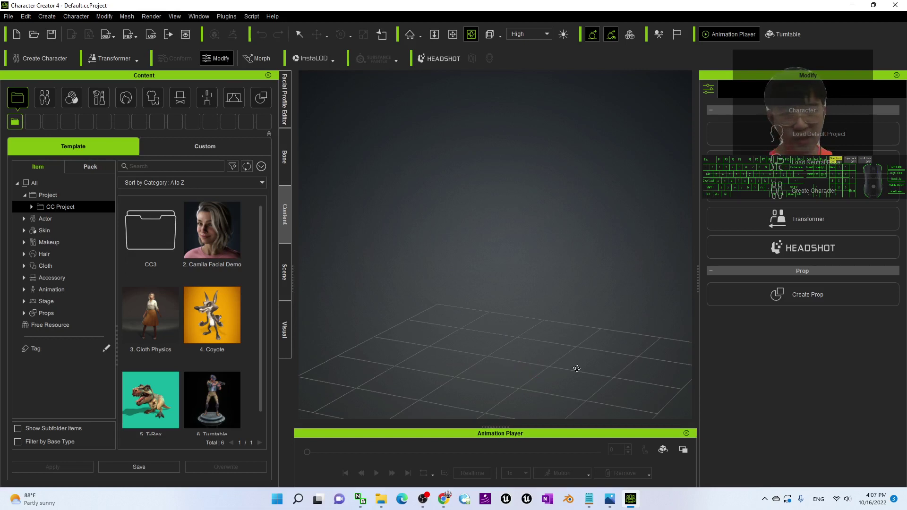
{"action": "key", "text": "ctrl+a"}
{"action": "left_click", "coordinate": [486, 499]}
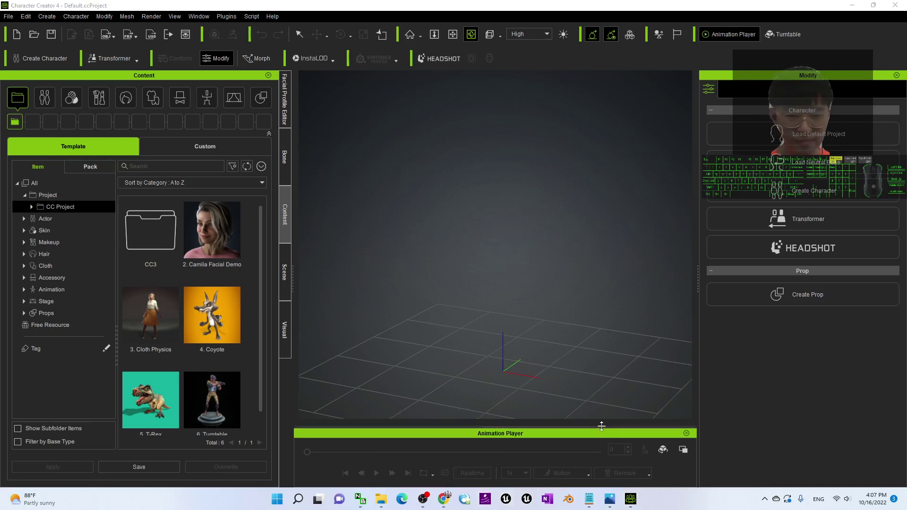
{"action": "left_click_drag", "start_coordinate": [535, 375], "coordinate": [514, 373]}
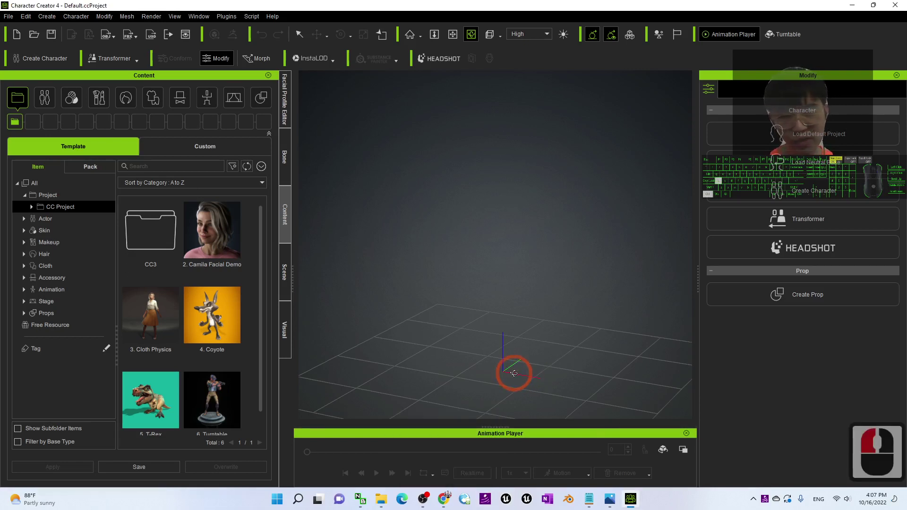
{"action": "key", "text": "ctrl+a"}
{"action": "key", "text": "ctrl+a"}
{"action": "key", "text": "ctrl+a"}
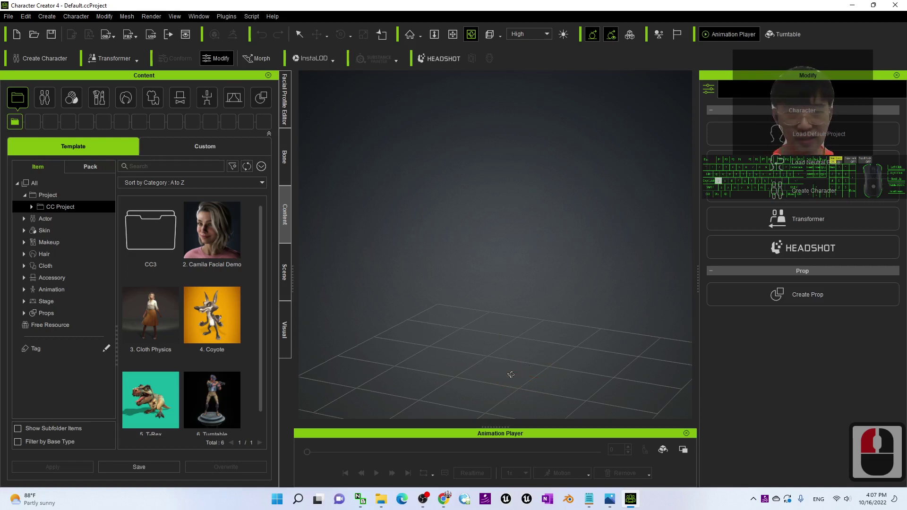
{"action": "key", "text": "ctrl+a"}
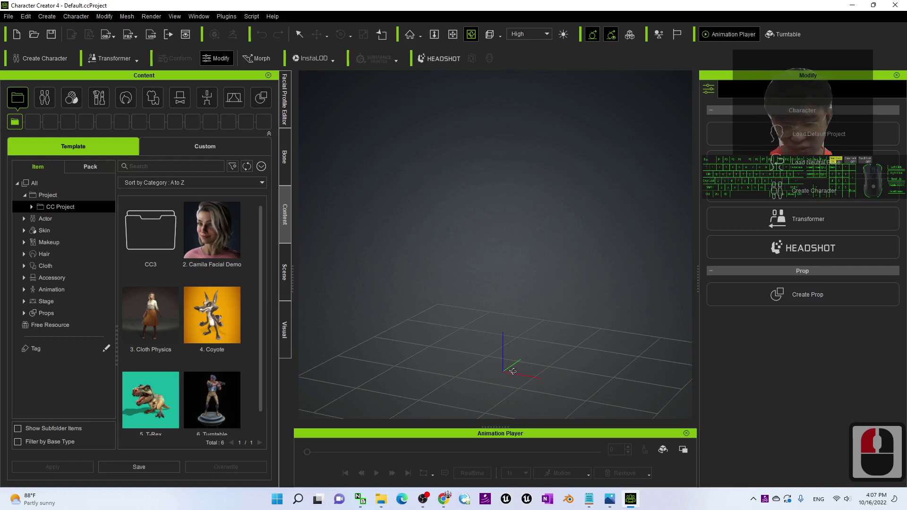
{"action": "key", "text": "ctrl+a"}
{"action": "key", "text": "ctrl+a"}
Step: Hide the floor grid in the viewport and show it again
{"action": "key", "text": "ctrl+a"}
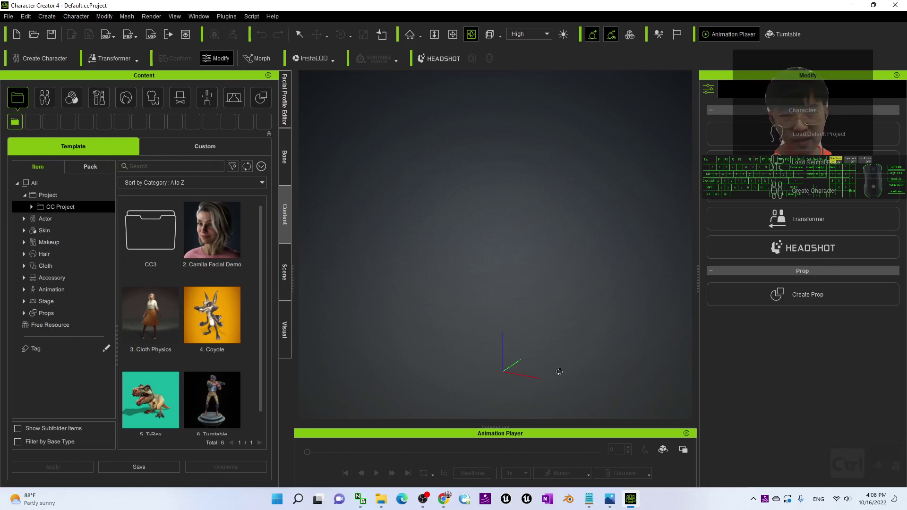
{"action": "key", "text": "ctrl+a"}
{"action": "key", "text": "ctrl+a"}
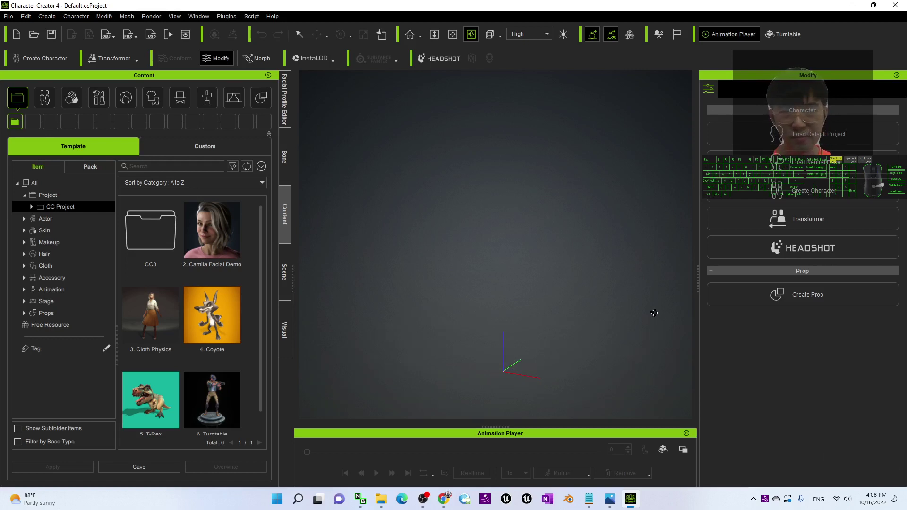
{"action": "key", "text": "ctrl+g"}
{"action": "key", "text": "ctrl+g"}
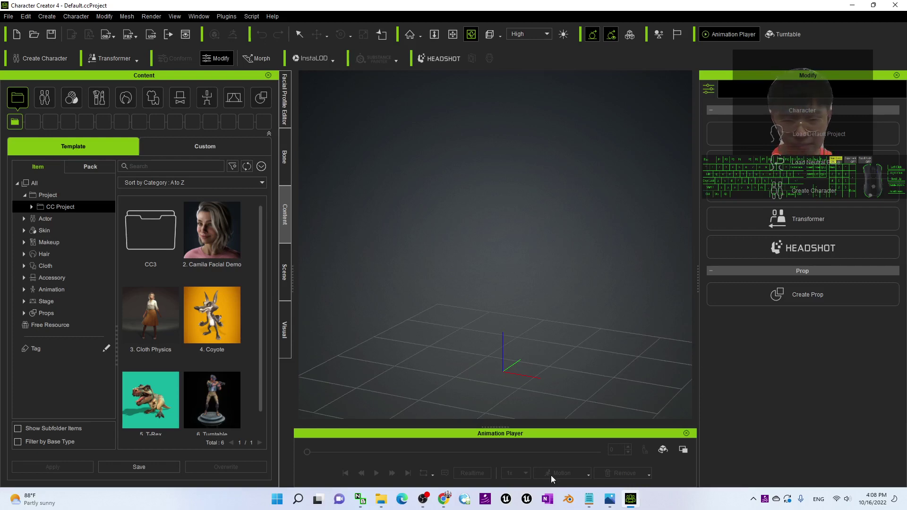
{"action": "left_click", "coordinate": [422, 499]}
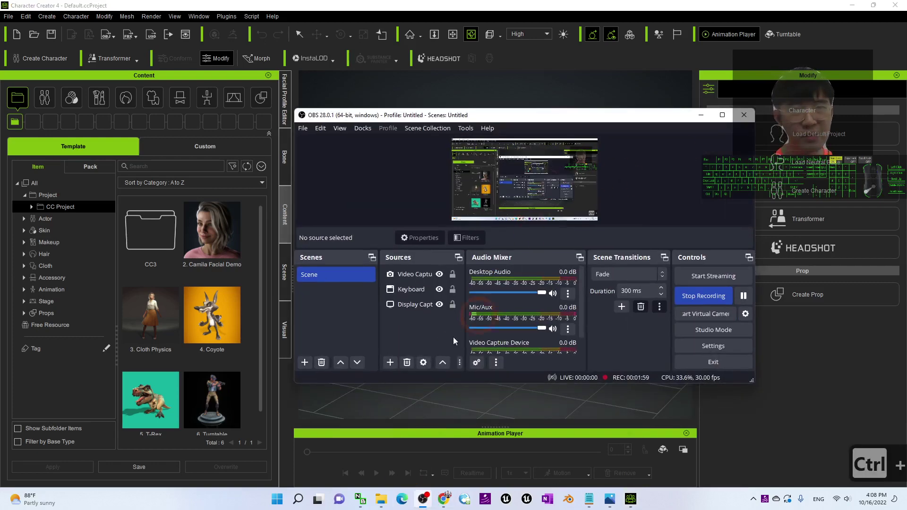
{"action": "left_click", "coordinate": [701, 116]}
{"action": "left_click", "coordinate": [524, 380]}
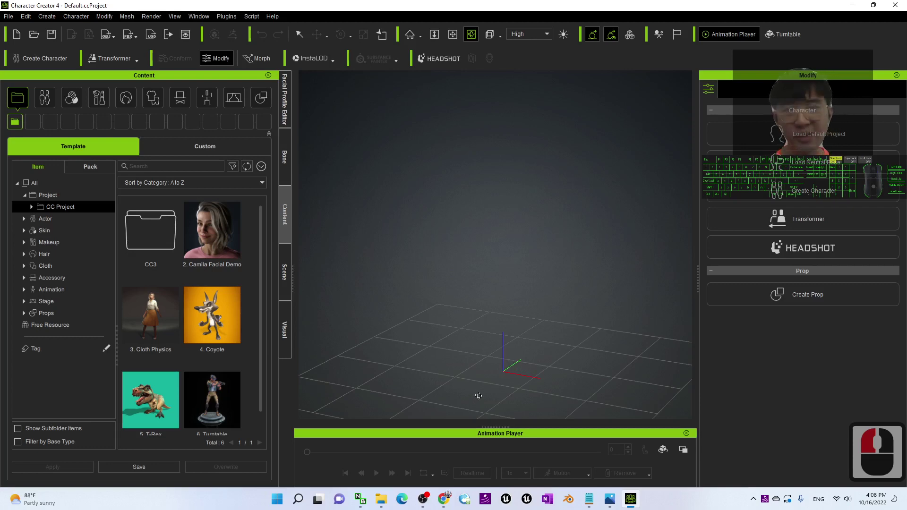
Step: Import Fuse_Toon_Female01.obj from the Fuse_Toon_Female01 folder in File Explorer into the Character Creator scene at the origin
{"action": "left_click", "coordinate": [381, 498]}
{"action": "left_click", "coordinate": [400, 462]}
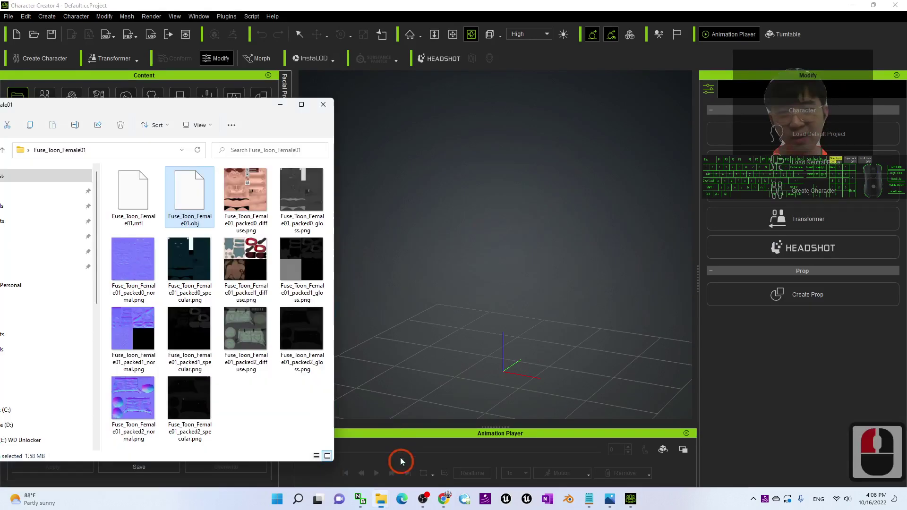
{"action": "left_click_drag", "start_coordinate": [207, 97], "coordinate": [323, 104]}
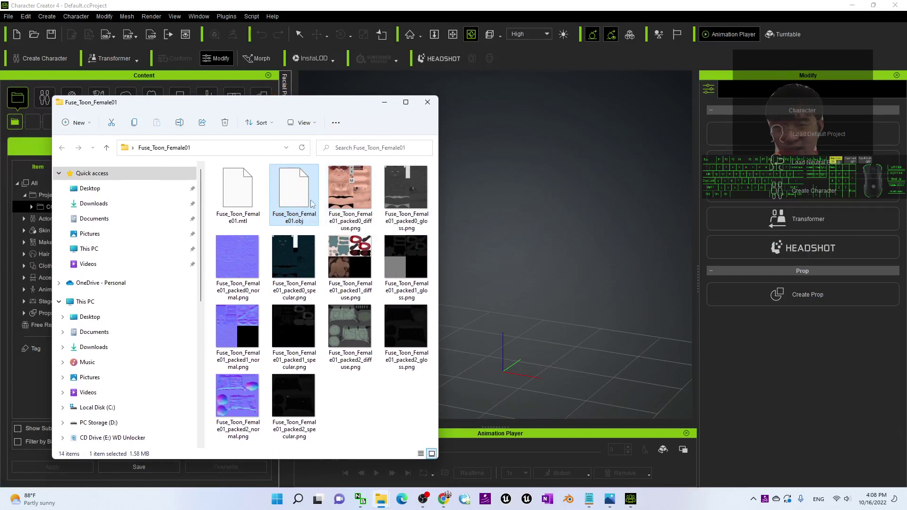
{"action": "left_click", "coordinate": [295, 208]}
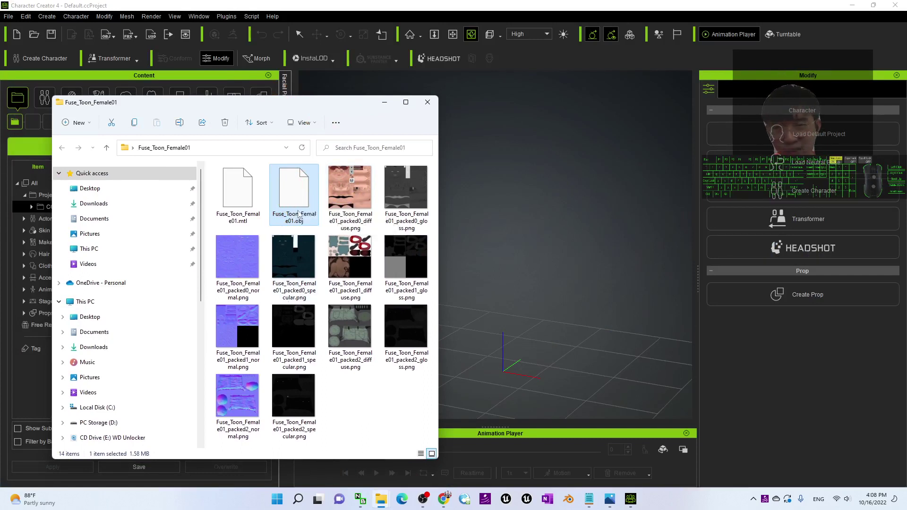
{"action": "left_click_drag", "start_coordinate": [298, 215], "coordinate": [503, 370]}
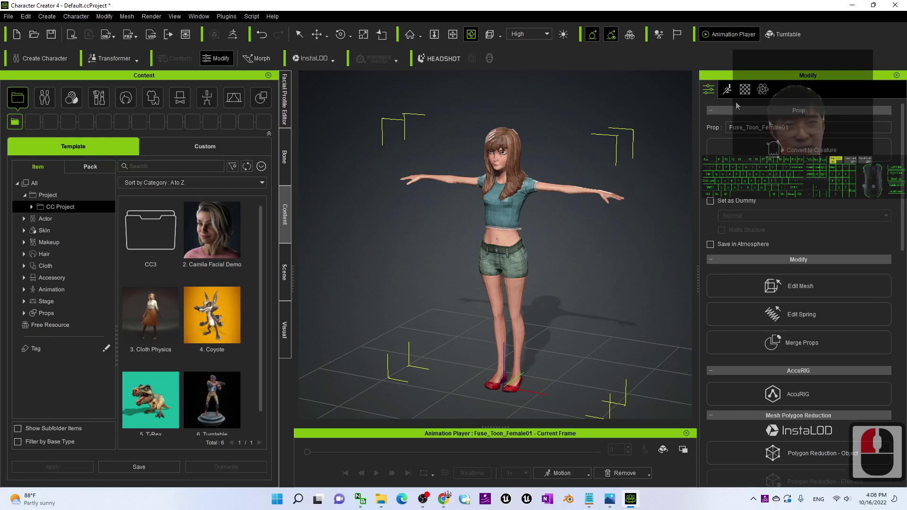
Step: Start AccuRIG on the imported Fuse_Toon_Female01 prop and create the joint guides for all meshes
{"action": "left_click", "coordinate": [708, 89]}
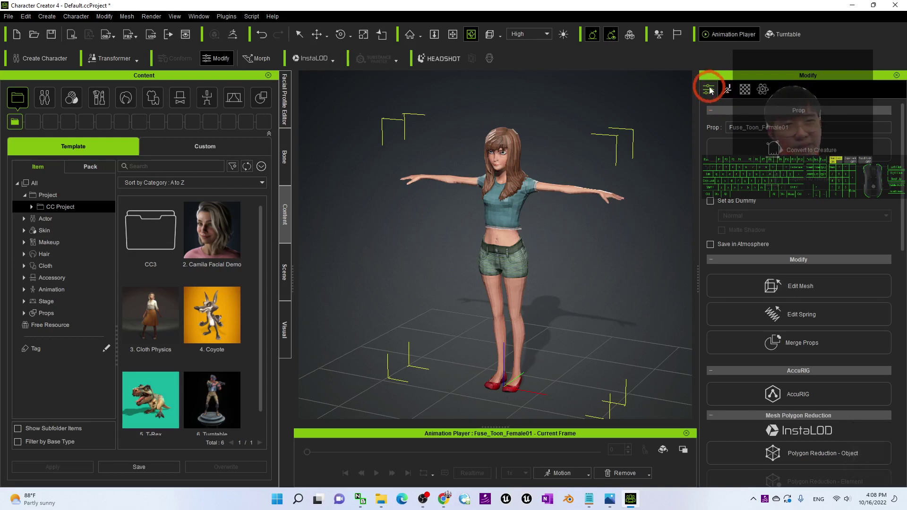
{"action": "left_click", "coordinate": [819, 385]}
{"action": "double_click", "coordinate": [796, 400]}
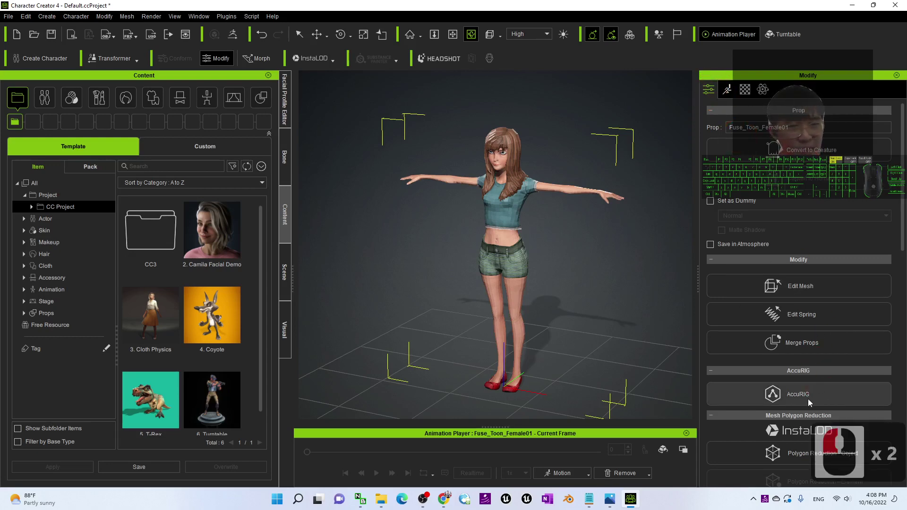
{"action": "left_click", "coordinate": [798, 401]}
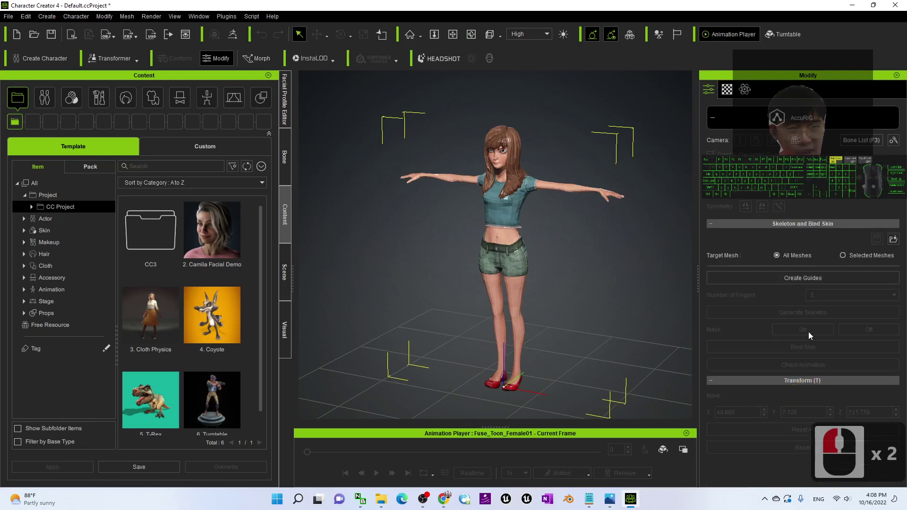
{"action": "scroll", "coordinate": [565, 203], "scroll_direction": "up", "scroll_amount": 2}
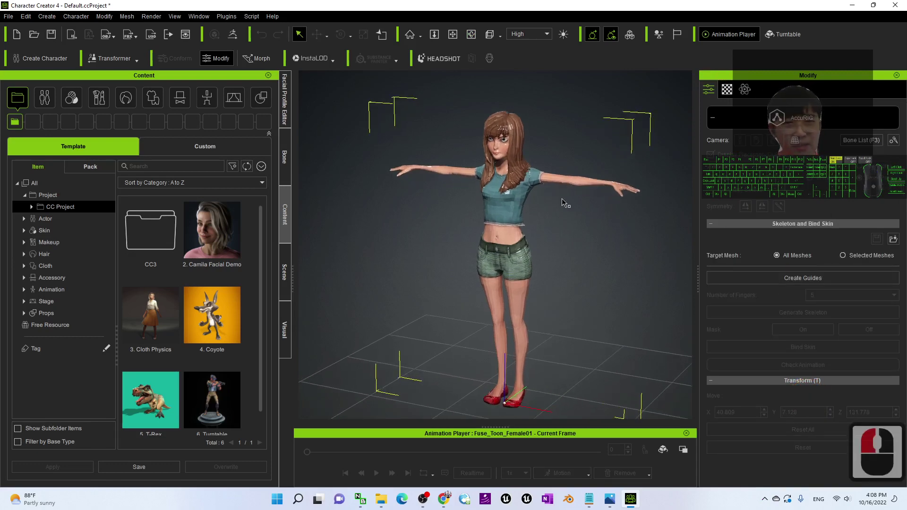
{"action": "left_click", "coordinate": [789, 278]}
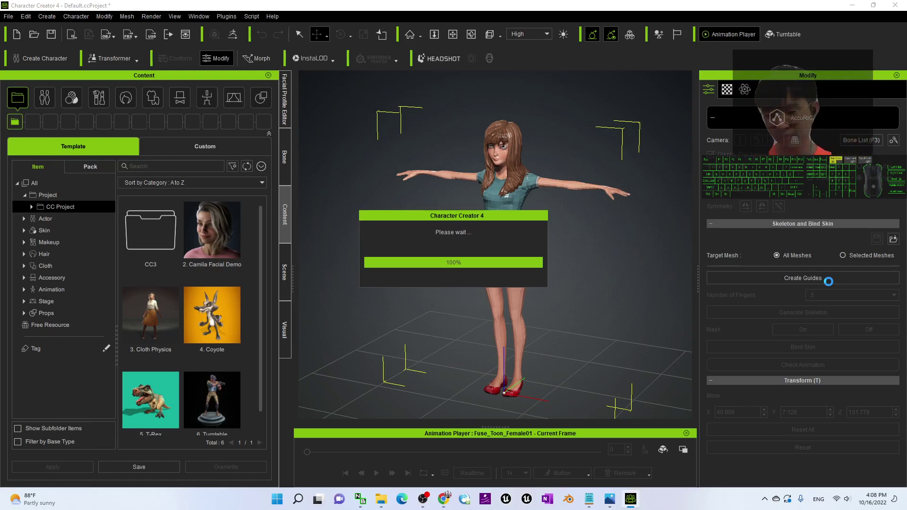
{"action": "scroll", "coordinate": [616, 234], "scroll_direction": "up", "scroll_amount": 9}
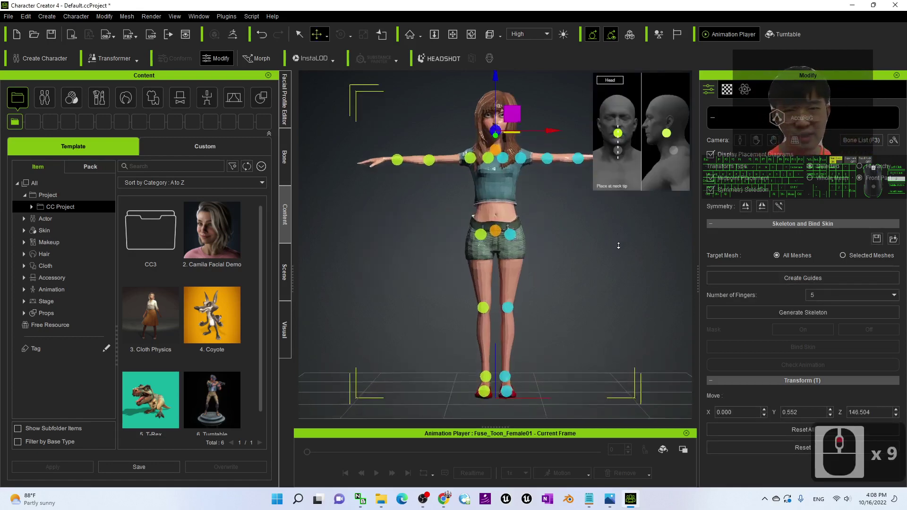
{"action": "scroll", "coordinate": [618, 246], "scroll_direction": "up", "scroll_amount": 1}
{"action": "right_click_drag", "start_coordinate": [618, 250], "coordinate": [484, 274]}
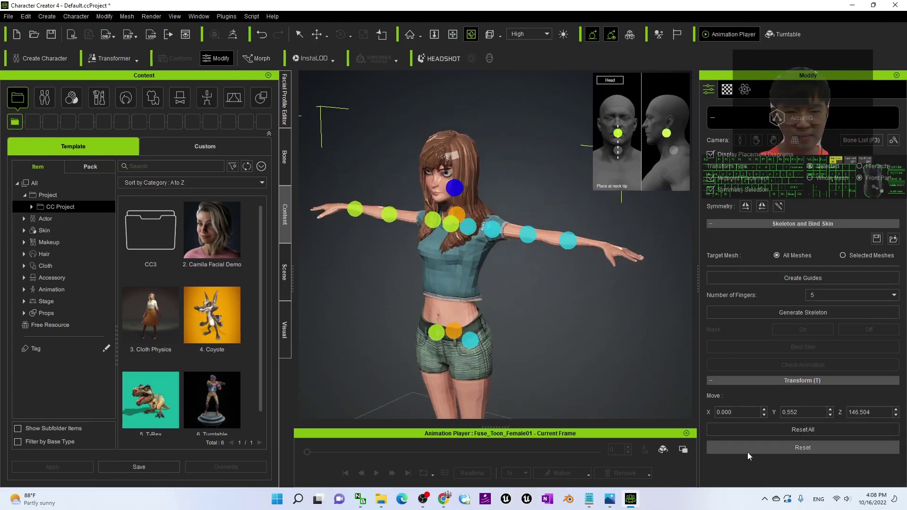
{"action": "left_click", "coordinate": [764, 499]}
{"action": "right_click", "coordinate": [793, 453]}
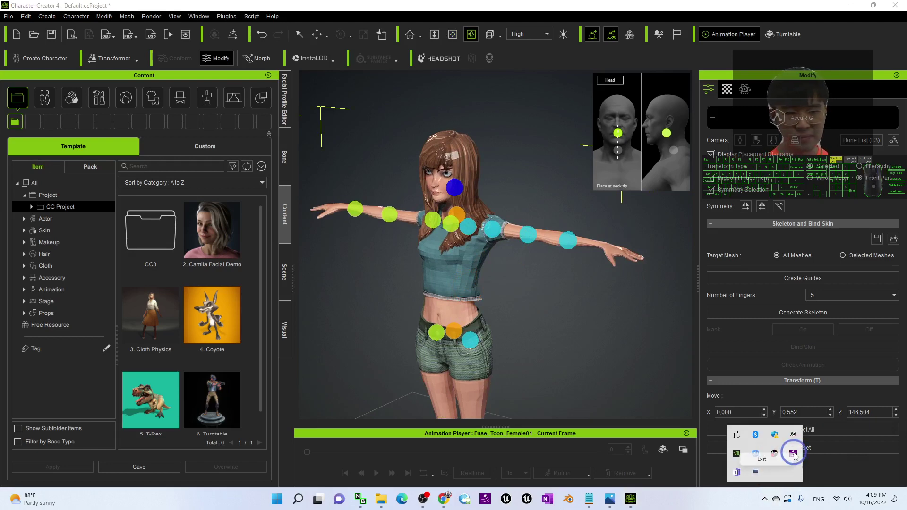
{"action": "left_click", "coordinate": [783, 459]}
{"action": "left_click", "coordinate": [486, 501]}
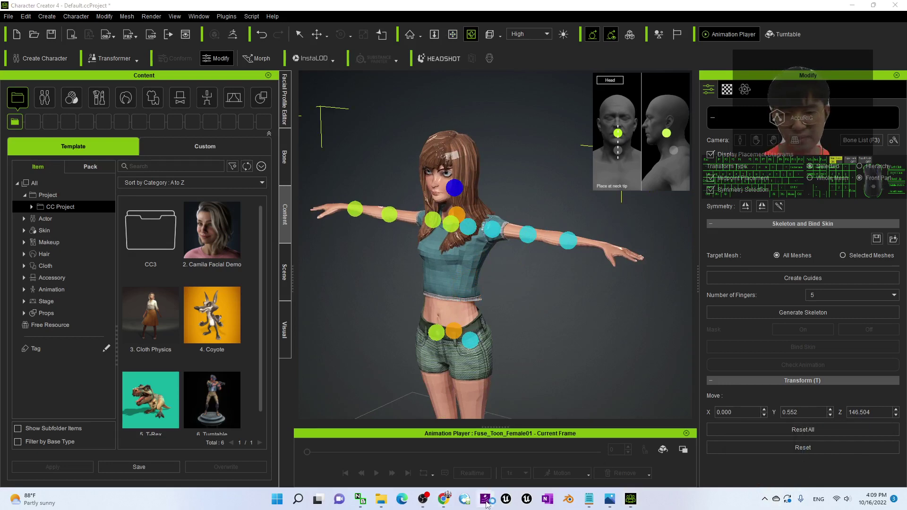
{"action": "left_click", "coordinate": [592, 351]}
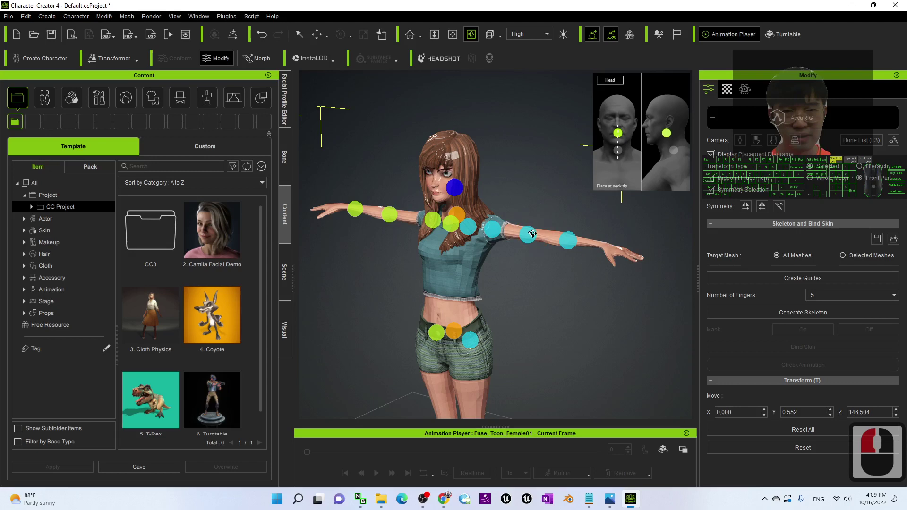
Step: Move the character's left elbow guide outward along the arm to about X 35.2
{"action": "left_click_drag", "start_coordinate": [528, 276], "coordinate": [650, 261]}
{"action": "left_click_drag", "start_coordinate": [553, 232], "coordinate": [551, 229]}
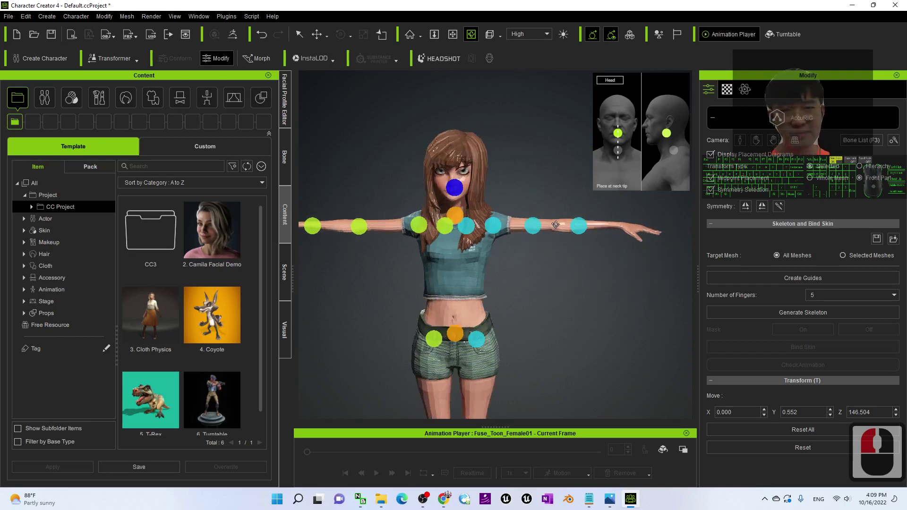
{"action": "left_click", "coordinate": [556, 225]}
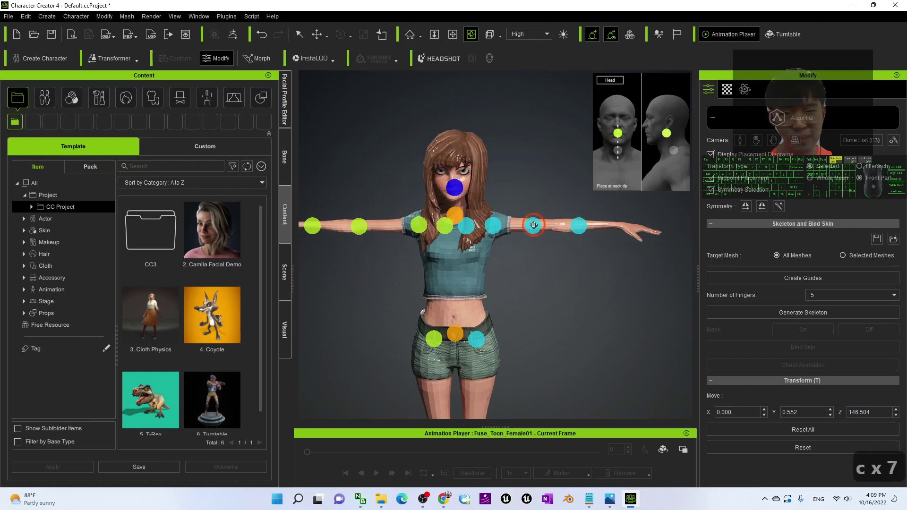
{"action": "left_click", "coordinate": [532, 225]}
{"action": "double_click", "coordinate": [533, 225]}
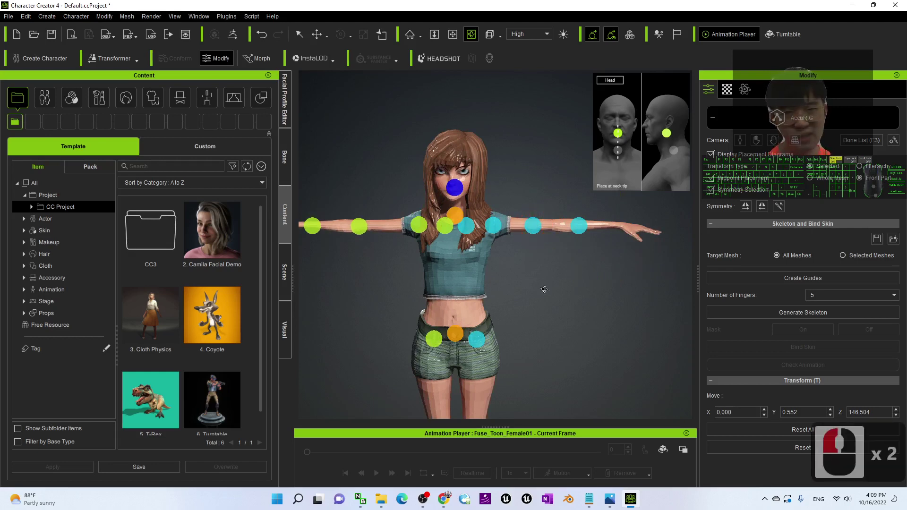
{"action": "left_click", "coordinate": [533, 226]}
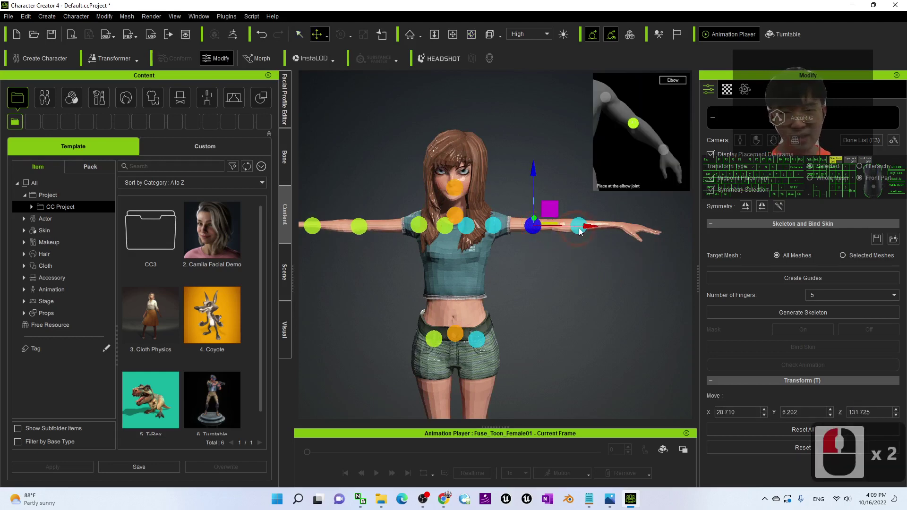
{"action": "left_click_drag", "start_coordinate": [581, 229], "coordinate": [605, 230]}
{"action": "key", "text": "q"}
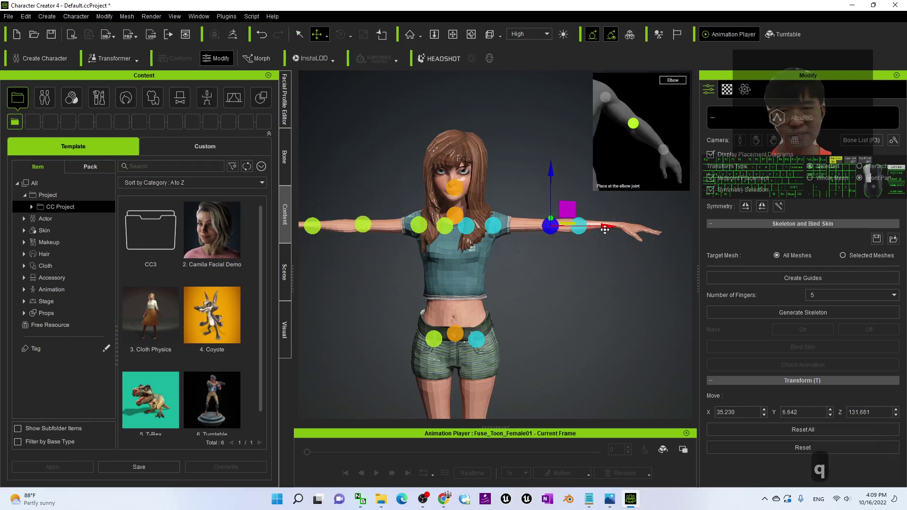
Step: Move the character's left wrist guide outward to the wrist joint, at about X 59.1
{"action": "scroll", "coordinate": [549, 309], "scroll_direction": "down", "scroll_amount": 1}
{"action": "double_click", "coordinate": [575, 229]}
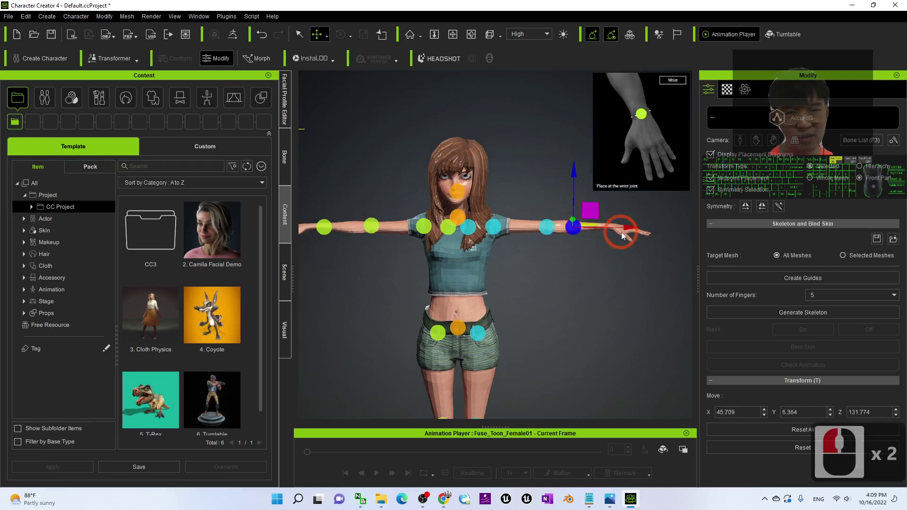
{"action": "left_click_drag", "start_coordinate": [622, 237], "coordinate": [660, 236]}
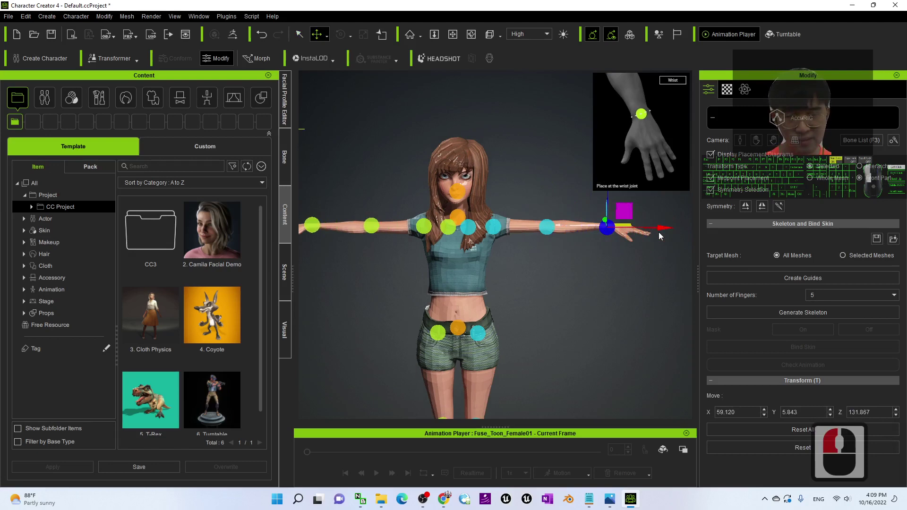
{"action": "scroll", "coordinate": [623, 277], "scroll_direction": "down", "scroll_amount": 1}
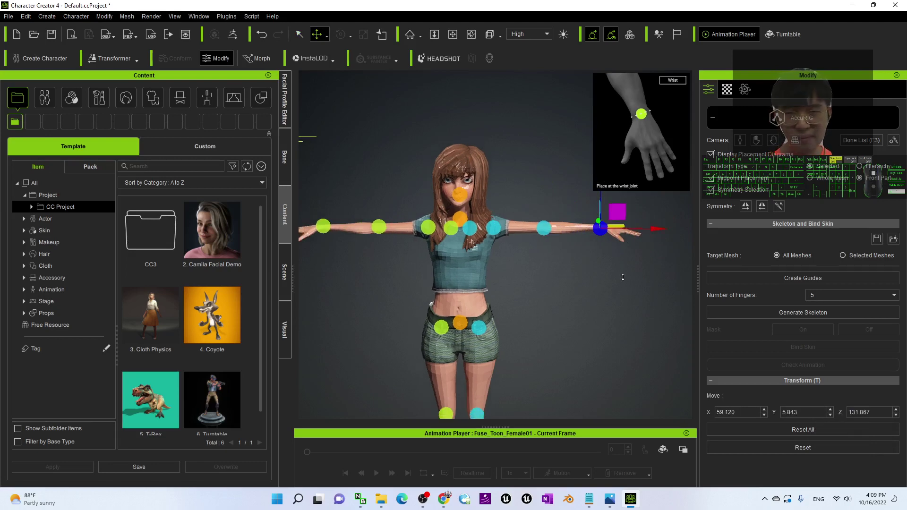
Step: Examine the joint guide placement on the body, legs and hands from several angles
{"action": "double_click", "coordinate": [590, 290]}
{"action": "left_click_drag", "start_coordinate": [589, 290], "coordinate": [518, 338], "text": "alt"}
{"action": "middle_click_drag", "start_coordinate": [518, 339], "coordinate": [543, 257]}
{"action": "left_click_drag", "start_coordinate": [547, 260], "coordinate": [680, 272], "text": "alt"}
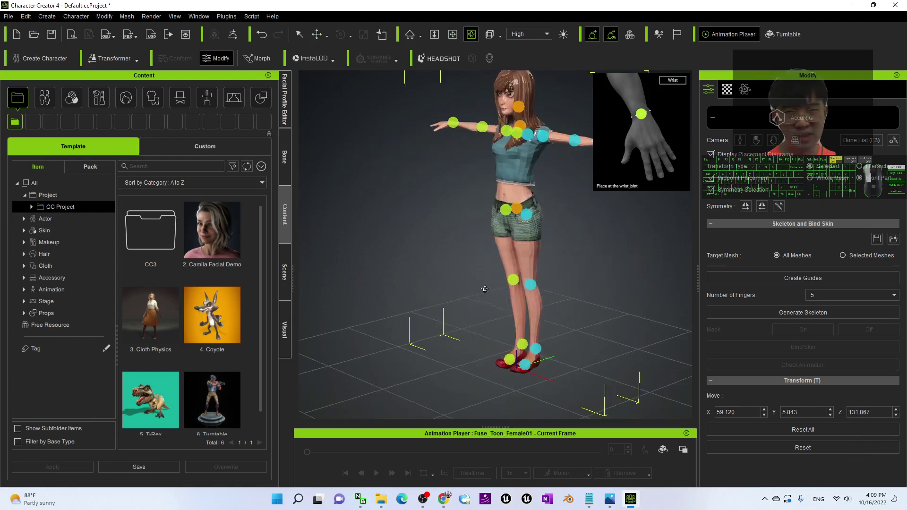
{"action": "left_click_drag", "start_coordinate": [485, 289], "coordinate": [604, 312]}
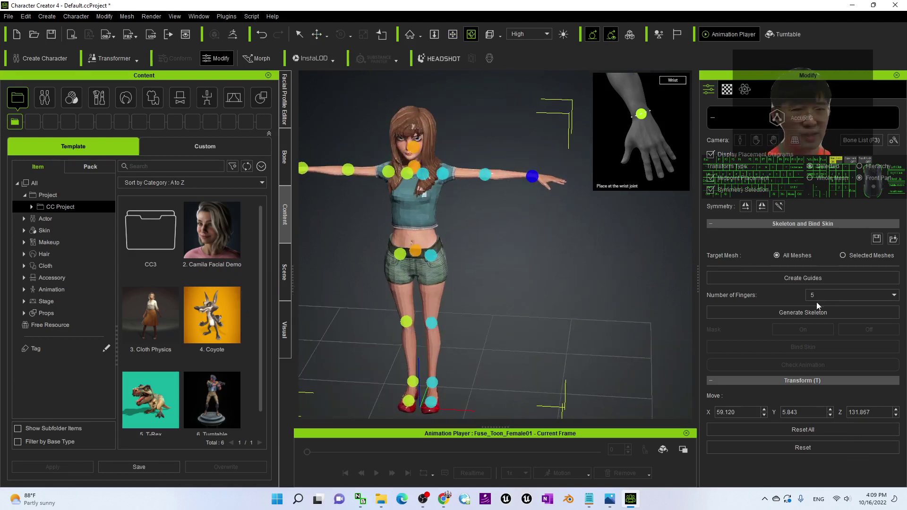
{"action": "key", "text": "c"}
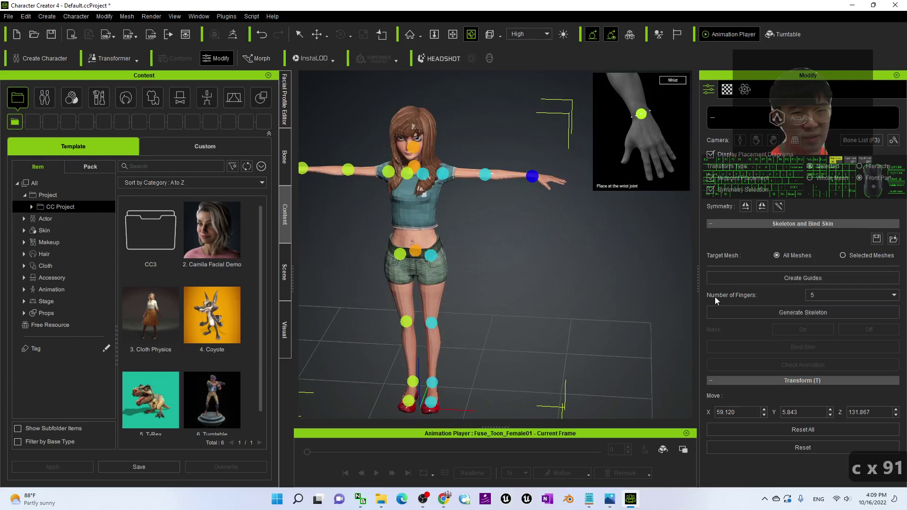
{"action": "right_click_drag", "start_coordinate": [542, 257], "coordinate": [832, 299]}
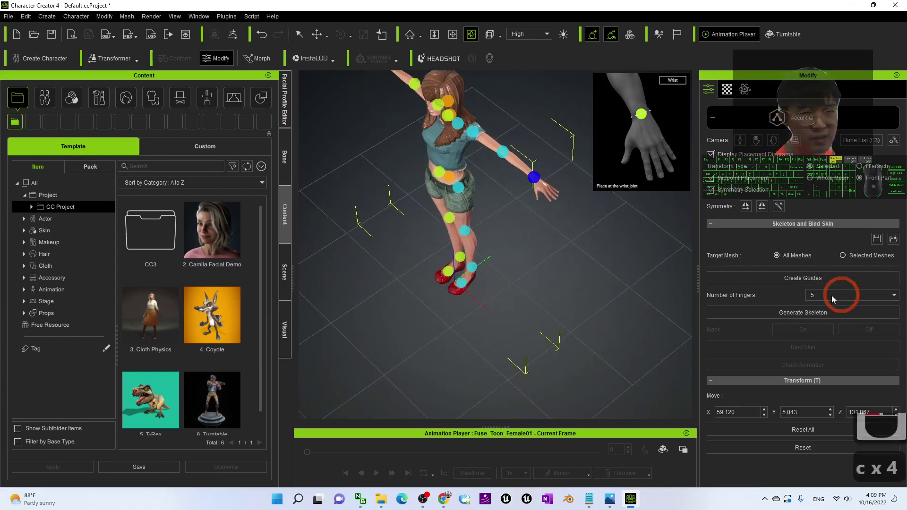
{"action": "left_click_drag", "start_coordinate": [536, 221], "coordinate": [386, 340]}
{"action": "key", "text": "c"}
{"action": "scroll", "coordinate": [448, 336], "scroll_direction": "up", "scroll_amount": 4}
{"action": "left_click_drag", "start_coordinate": [447, 337], "coordinate": [520, 340]}
{"action": "scroll", "coordinate": [443, 332], "scroll_direction": "down", "scroll_amount": 8}
{"action": "left_click_drag", "start_coordinate": [443, 332], "coordinate": [500, 284]}
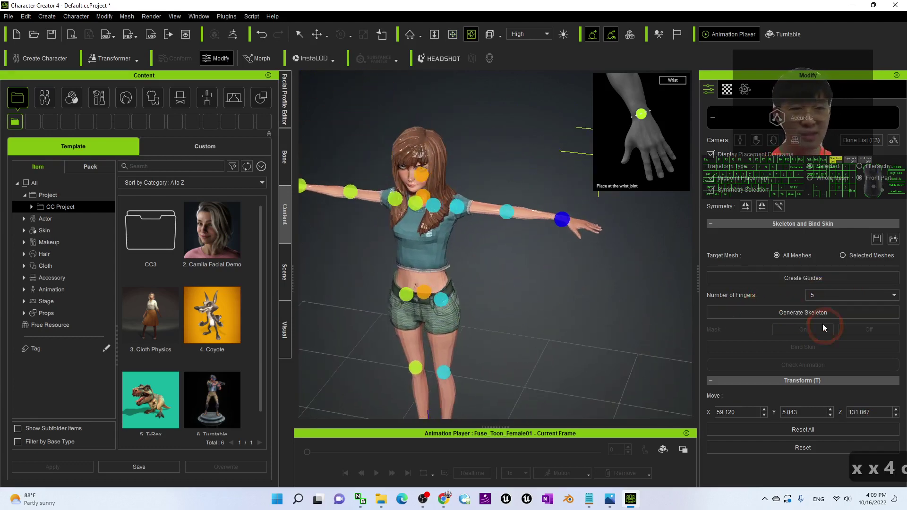
Step: Generate the skeleton from the joint guides with 5 fingers per hand and inspect the bones on the model
{"action": "left_click", "coordinate": [794, 314]}
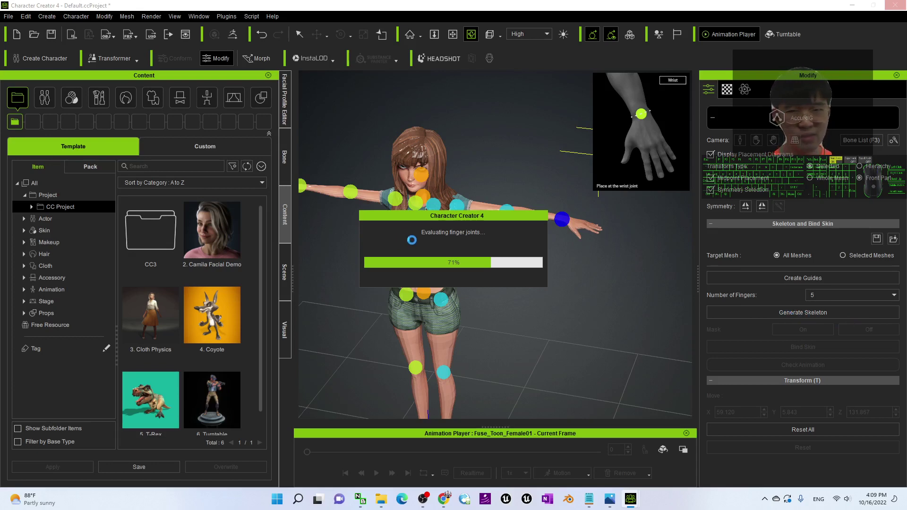
{"action": "scroll", "coordinate": [501, 255], "scroll_direction": "down", "scroll_amount": 8}
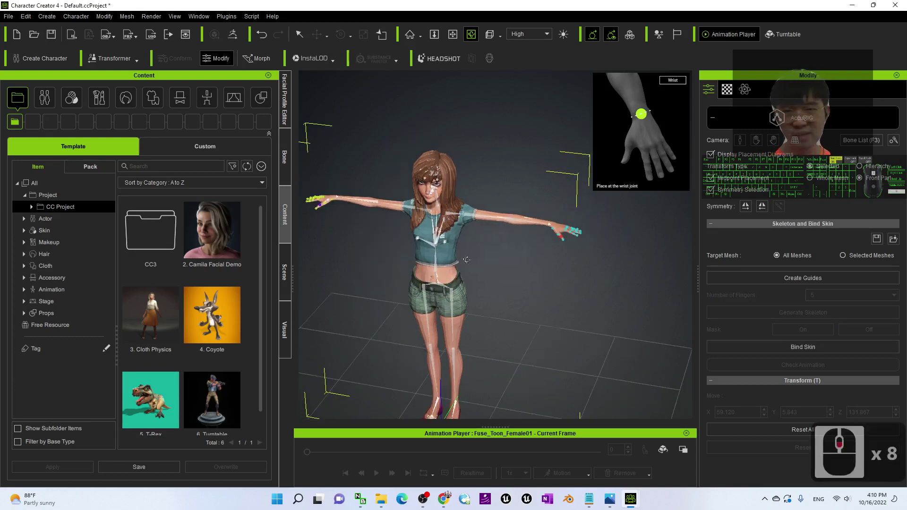
{"action": "key", "text": "c"}
{"action": "left_click_drag", "start_coordinate": [529, 255], "coordinate": [603, 254]}
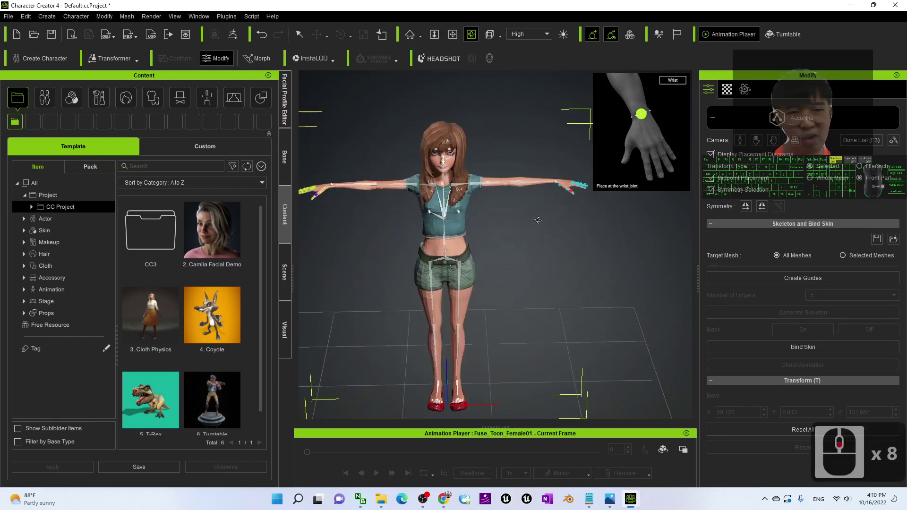
{"action": "scroll", "coordinate": [488, 237], "scroll_direction": "up", "scroll_amount": 6}
{"action": "key", "text": "x"}
{"action": "left_click_drag", "start_coordinate": [395, 216], "coordinate": [427, 276]}
{"action": "key", "text": "c"}
Step: Bind the skin of all meshes to the generated skeleton
{"action": "left_click", "coordinate": [803, 347]}
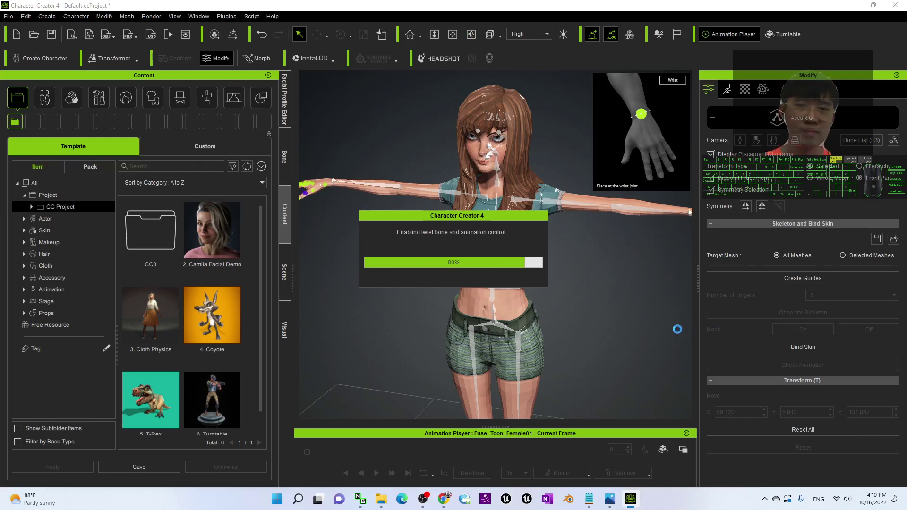
{"action": "scroll", "coordinate": [595, 271], "scroll_direction": "down", "scroll_amount": 14}
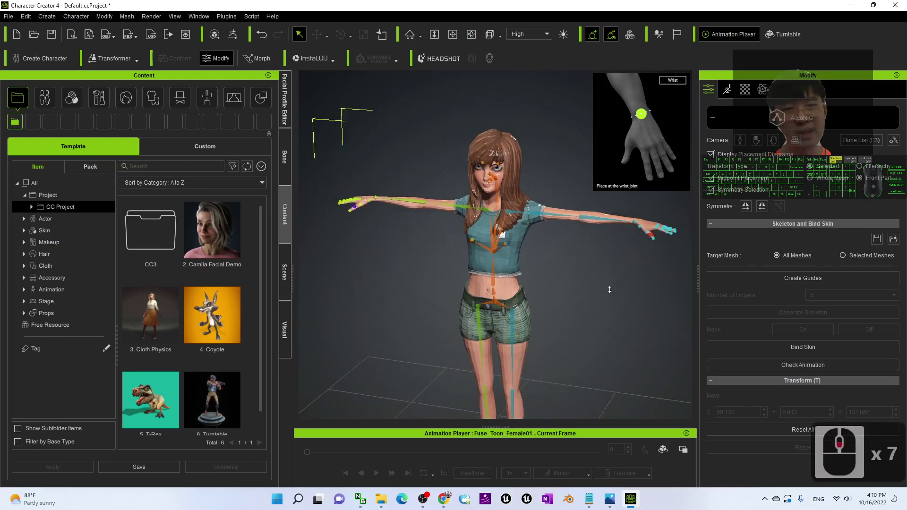
{"action": "key", "text": "c"}
{"action": "left_click_drag", "start_coordinate": [595, 271], "coordinate": [580, 271]}
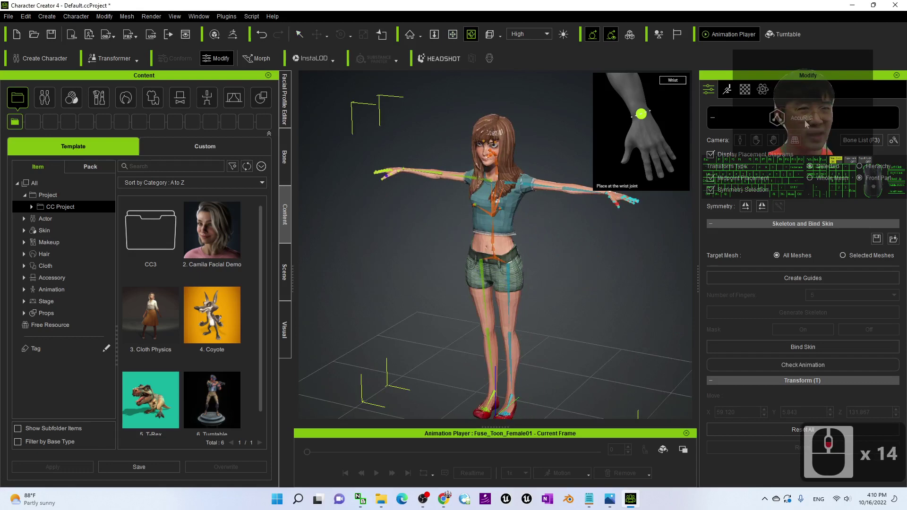
Step: Exit AccuRIG mode and look over the rigged character and its available modify options
{"action": "left_click", "coordinate": [799, 125]}
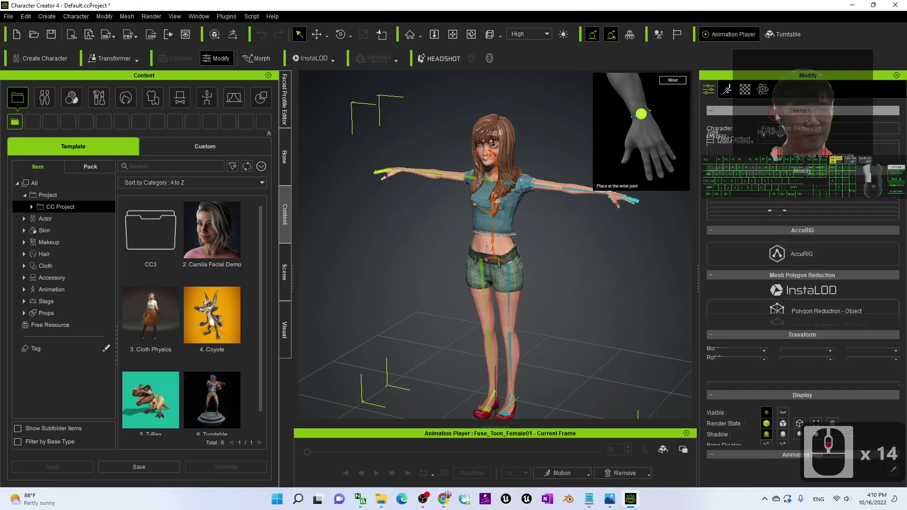
{"action": "scroll", "coordinate": [806, 256], "scroll_direction": "down", "scroll_amount": 5}
{"action": "scroll", "coordinate": [829, 298], "scroll_direction": "up", "scroll_amount": 4}
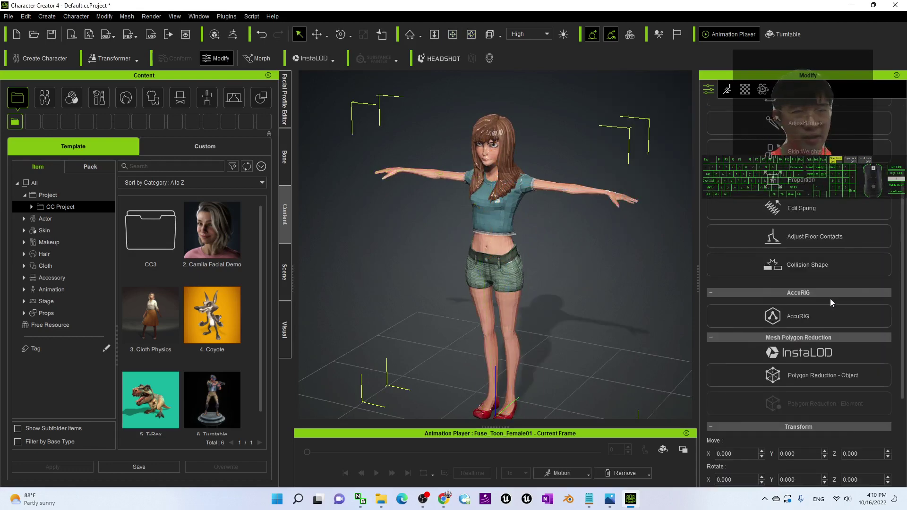
{"action": "scroll", "coordinate": [591, 279], "scroll_direction": "down", "scroll_amount": 2}
{"action": "key", "text": "c"}
{"action": "left_click_drag", "start_coordinate": [585, 278], "coordinate": [602, 292]}
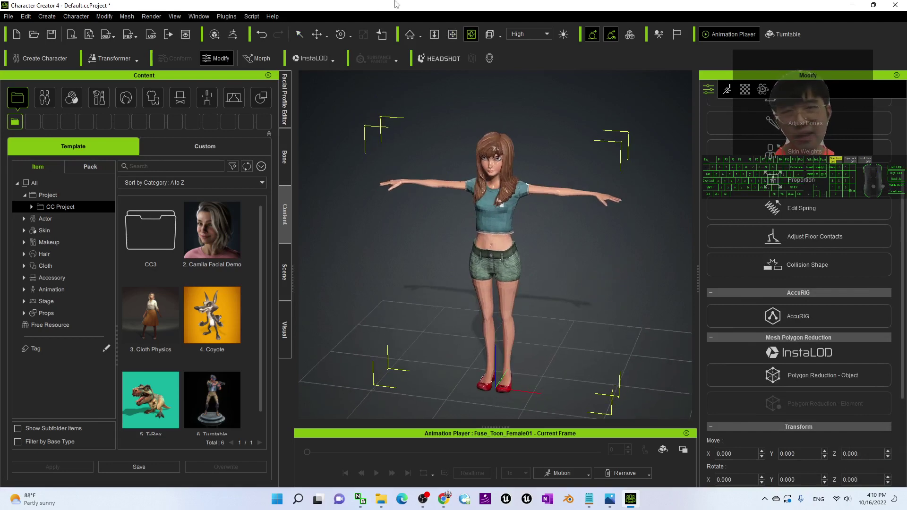
Step: Move the Character Creator window aside on the desktop and close the Fuse_Toon_Female01 folder window
{"action": "left_click_drag", "start_coordinate": [414, 4], "coordinate": [263, 86]}
{"action": "left_click", "coordinate": [209, 109]}
{"action": "left_click", "coordinate": [423, 99]}
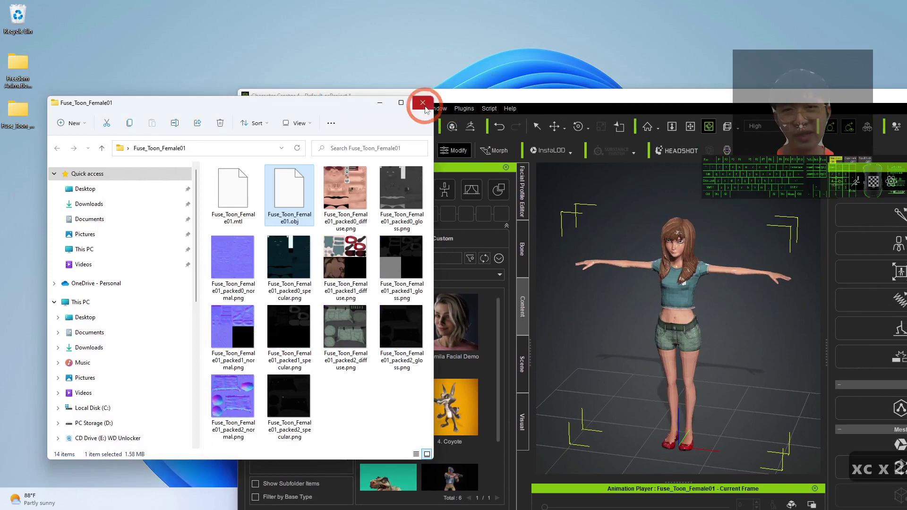
{"action": "left_click", "coordinate": [694, 258]}
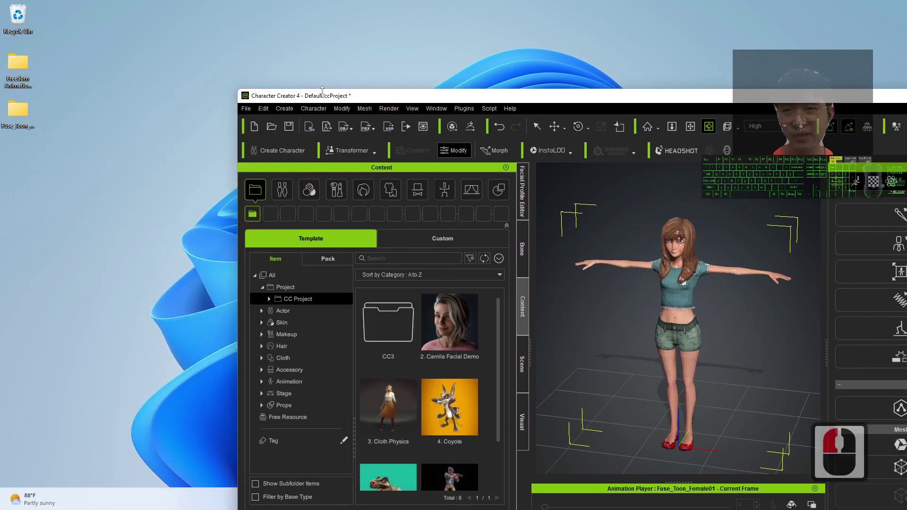
Step: Open the FBX export settings for the clothed character
{"action": "left_click", "coordinate": [245, 108]}
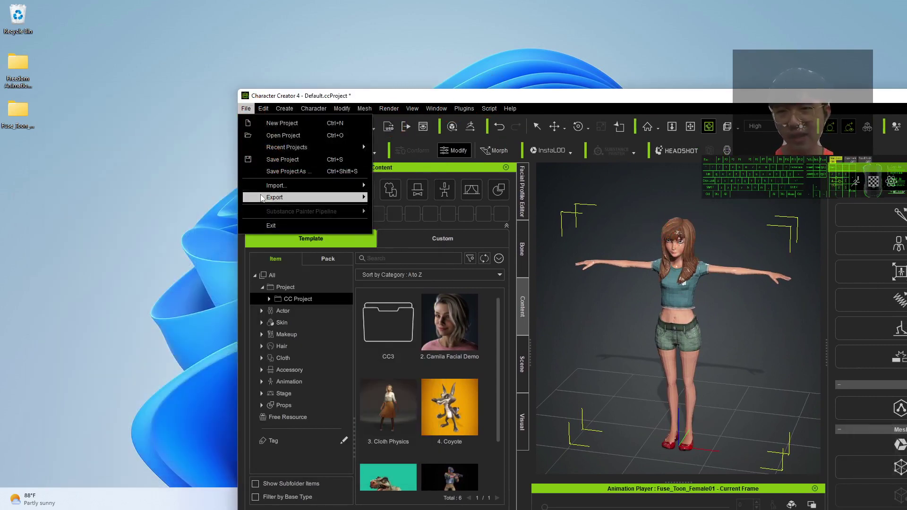
{"action": "left_click", "coordinate": [276, 198]}
{"action": "left_click", "coordinate": [412, 245]}
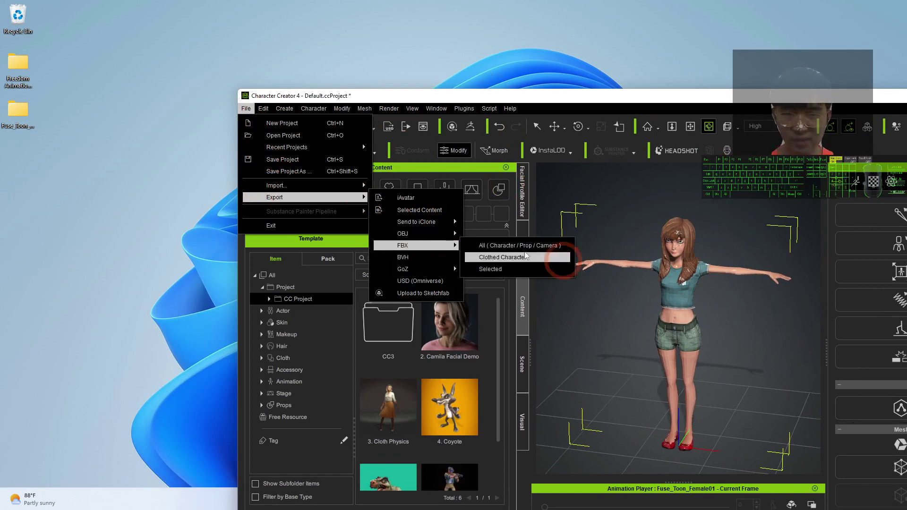
{"action": "left_click", "coordinate": [515, 259]}
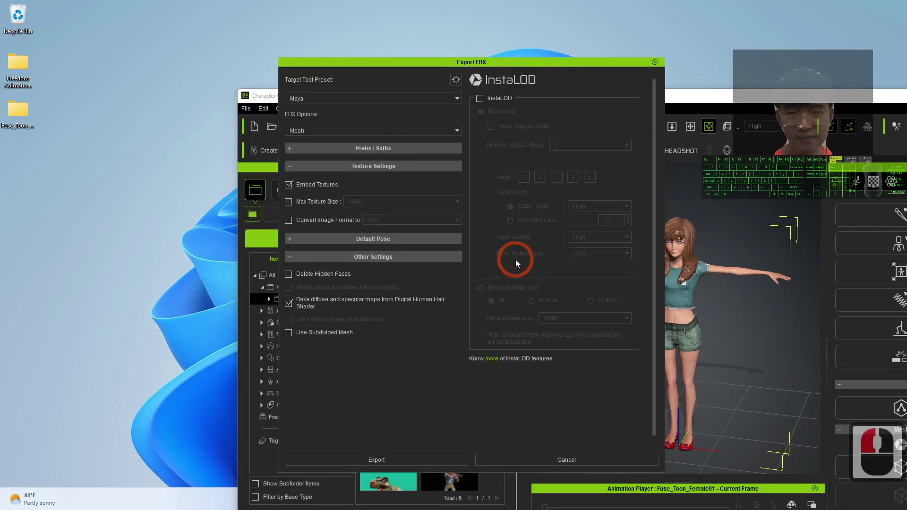
Step: Choose Maya as the target tool preset and Mesh as the FBX option for the export
{"action": "left_click", "coordinate": [325, 99]}
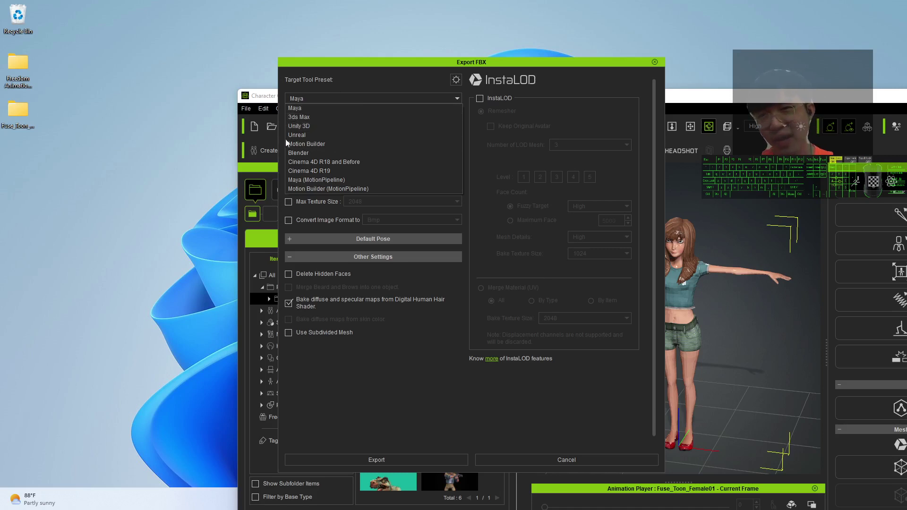
{"action": "left_click", "coordinate": [307, 109]}
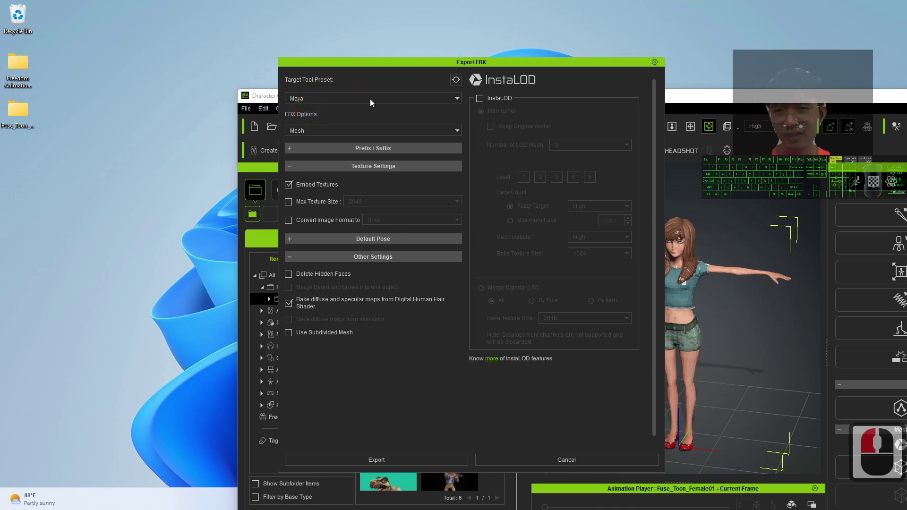
{"action": "left_click", "coordinate": [324, 130]}
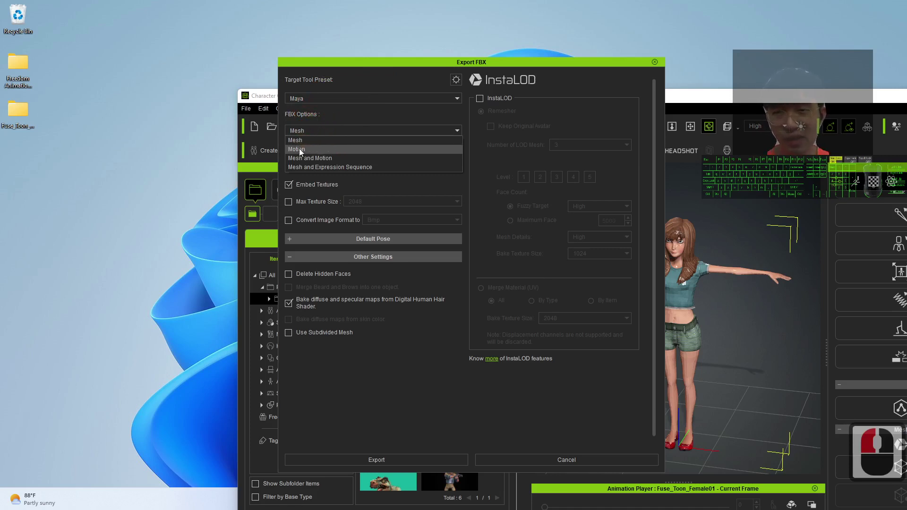
{"action": "left_click", "coordinate": [310, 140]}
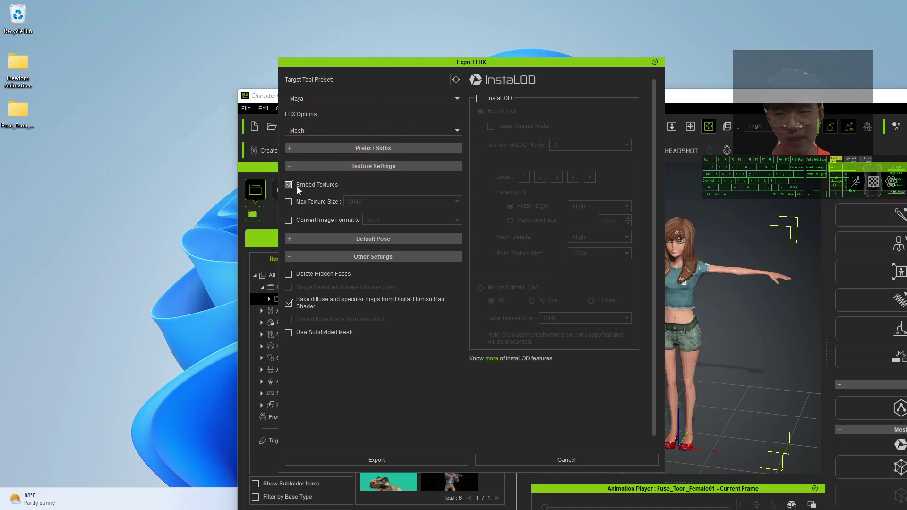
Step: Export the character to the Desktop as an FBX file named avatar01
{"action": "left_click", "coordinate": [409, 461]}
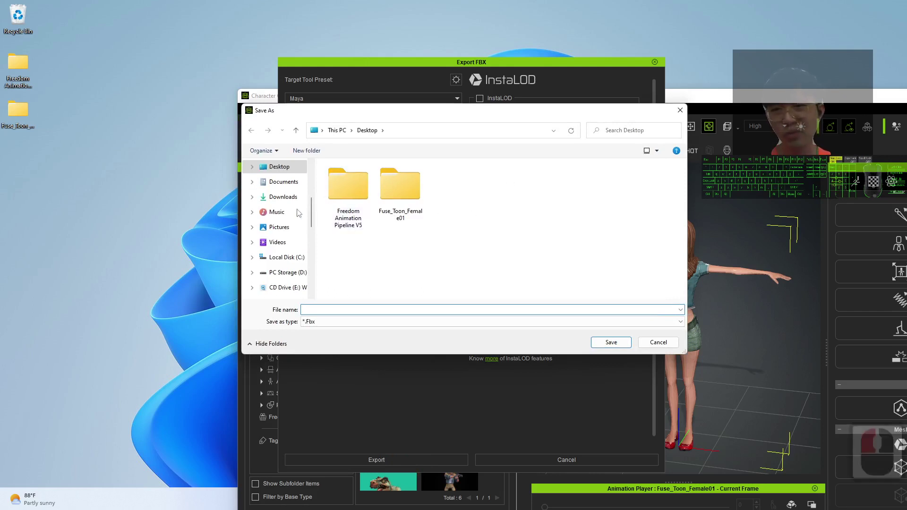
{"action": "left_click", "coordinate": [312, 204]}
{"action": "left_click_drag", "start_coordinate": [312, 200], "coordinate": [311, 172]}
{"action": "left_click", "coordinate": [281, 187]}
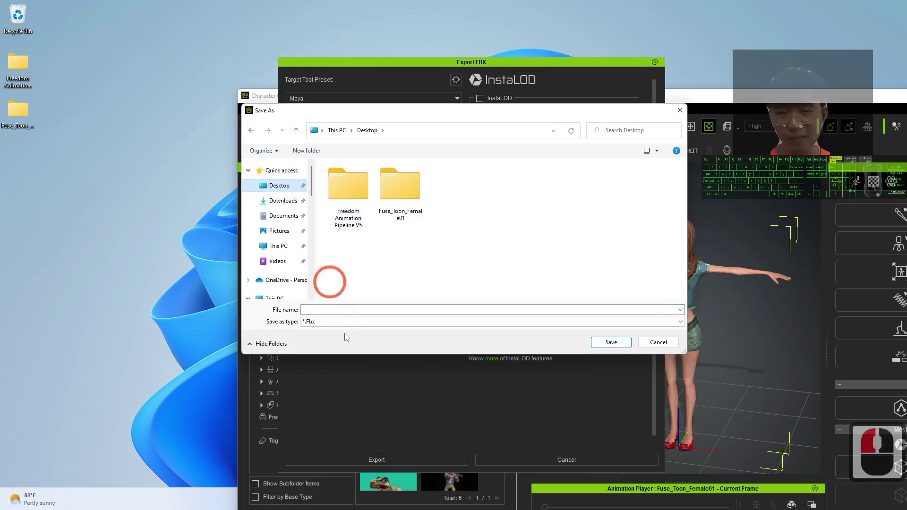
{"action": "left_click", "coordinate": [331, 310]}
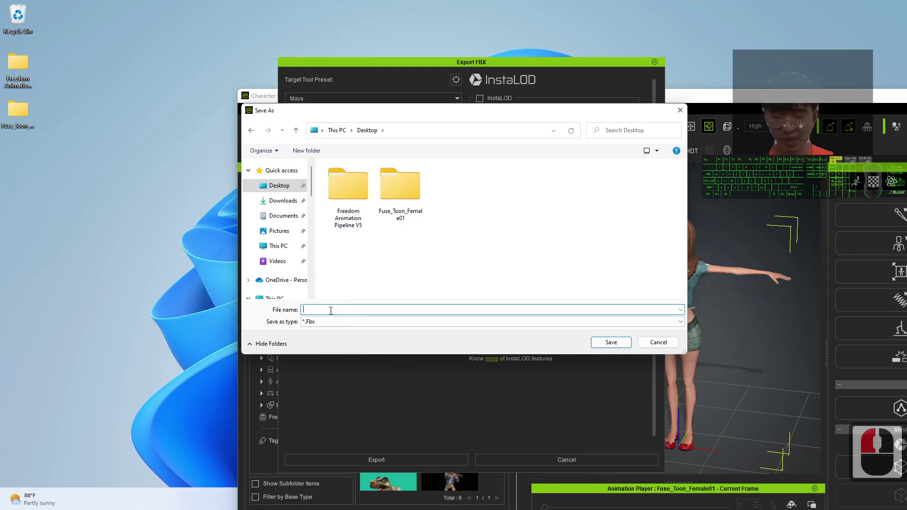
{"action": "left_click", "coordinate": [331, 311]}
{"action": "type", "text": "avatar01"}
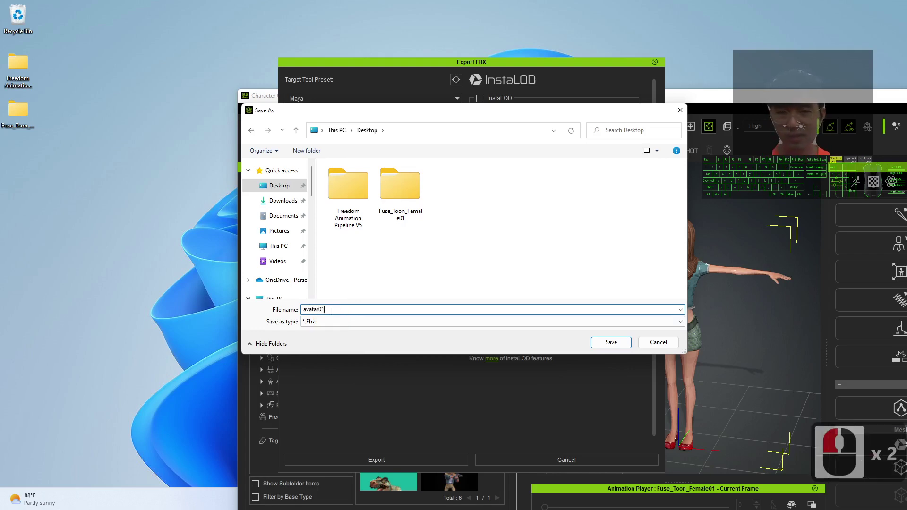
{"action": "left_click", "coordinate": [605, 343]}
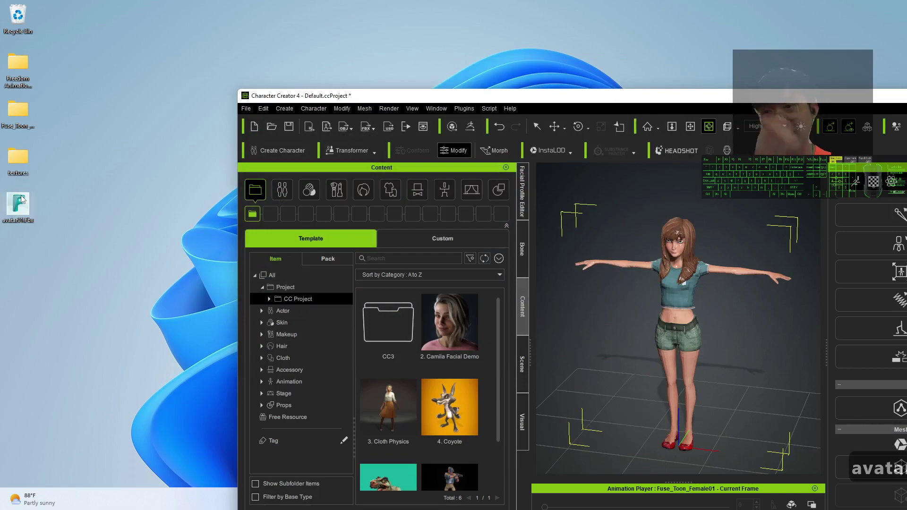
Step: Minimize the Character Creator window and open the exported avatar01.Fbx from the desktop in Autodesk FBX Review
{"action": "left_click", "coordinate": [19, 203]}
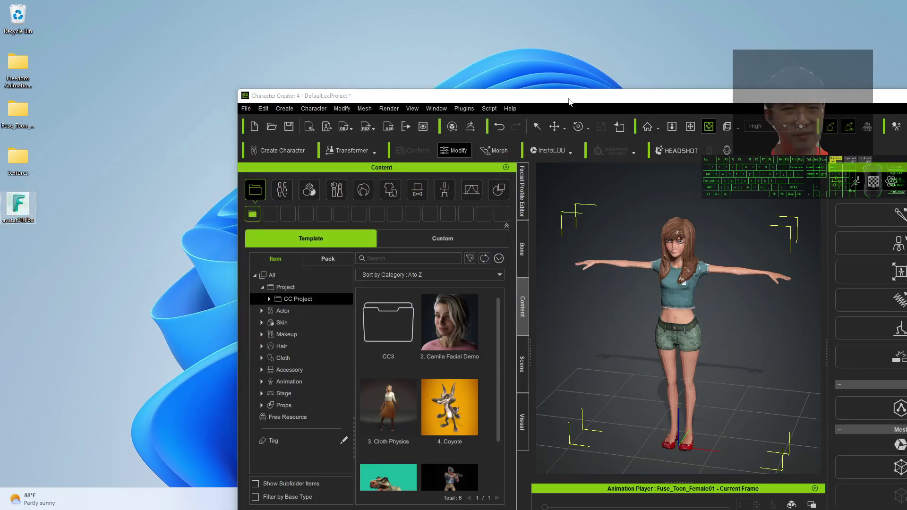
{"action": "left_click_drag", "start_coordinate": [569, 99], "coordinate": [474, 1]}
{"action": "left_click", "coordinate": [851, 6]}
{"action": "left_click", "coordinate": [71, 178]}
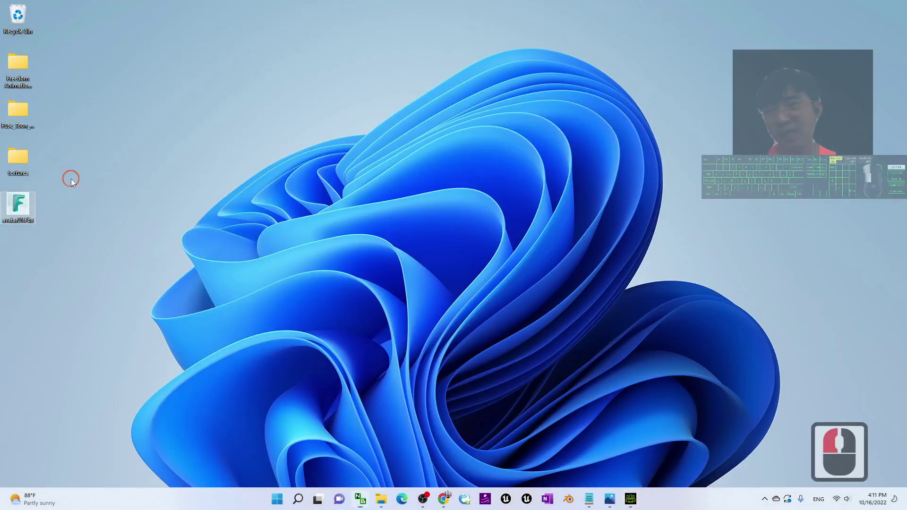
{"action": "double_click", "coordinate": [19, 204]}
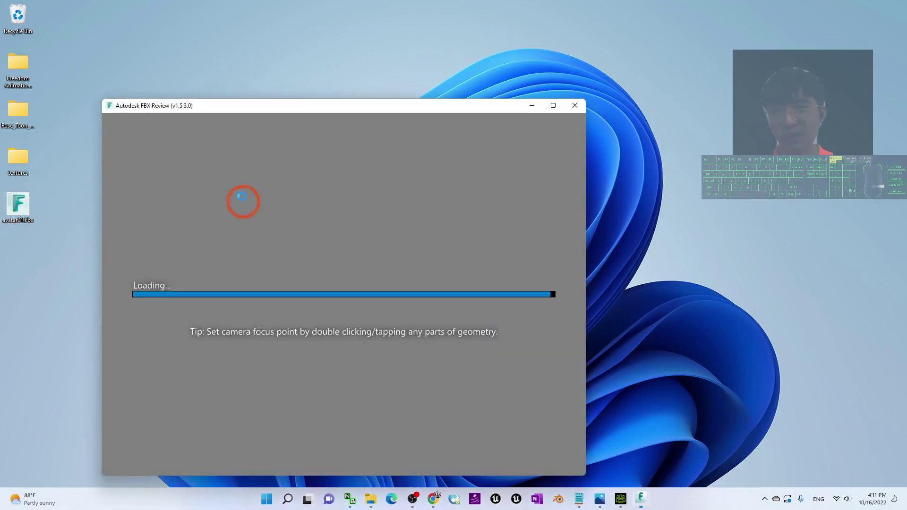
Step: Reposition the FBX Review window and examine the whole exported character with its skeleton
{"action": "left_click_drag", "start_coordinate": [135, 106], "coordinate": [265, 162]}
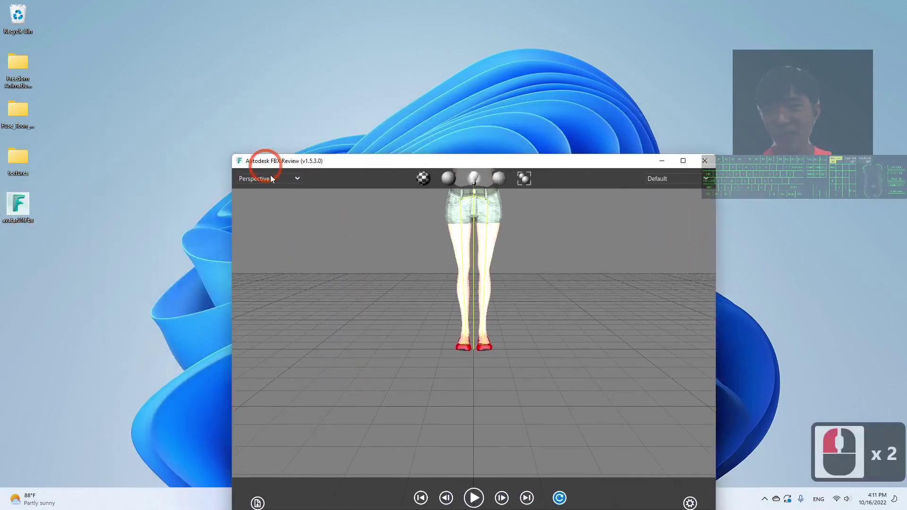
{"action": "scroll", "coordinate": [527, 293], "scroll_direction": "up", "scroll_amount": 4}
{"action": "scroll", "coordinate": [528, 292], "scroll_direction": "down", "scroll_amount": 4}
{"action": "middle_click_drag", "start_coordinate": [525, 316], "coordinate": [503, 421], "text": "alt"}
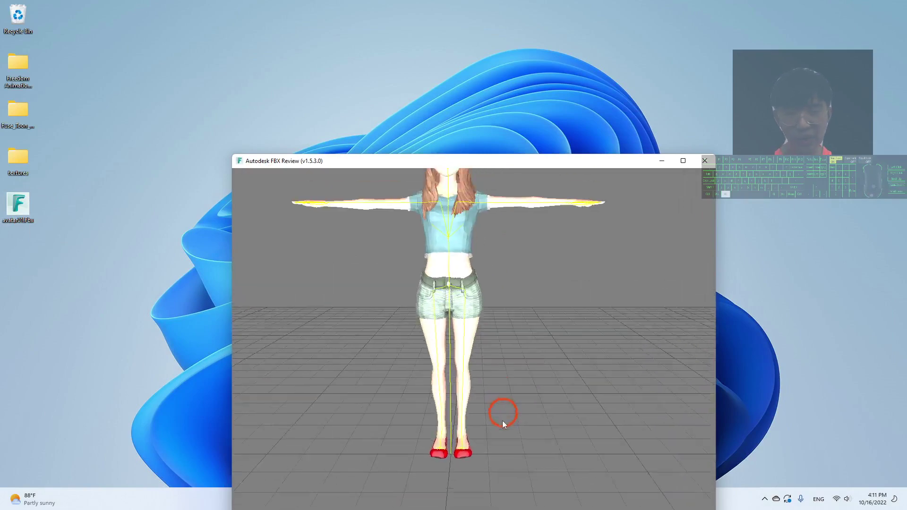
{"action": "right_click_drag", "start_coordinate": [502, 420], "coordinate": [619, 294], "text": "alt"}
{"action": "left_click_drag", "start_coordinate": [550, 163], "coordinate": [534, 127]}
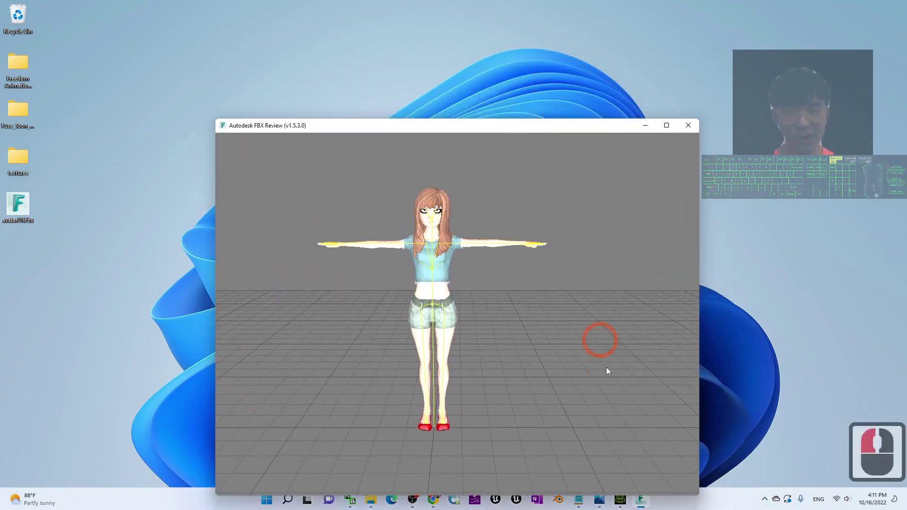
{"action": "left_click", "coordinate": [606, 368]}
Step: Look through the viewer's show, shading, tessellation and time settings
{"action": "left_click", "coordinate": [659, 146]}
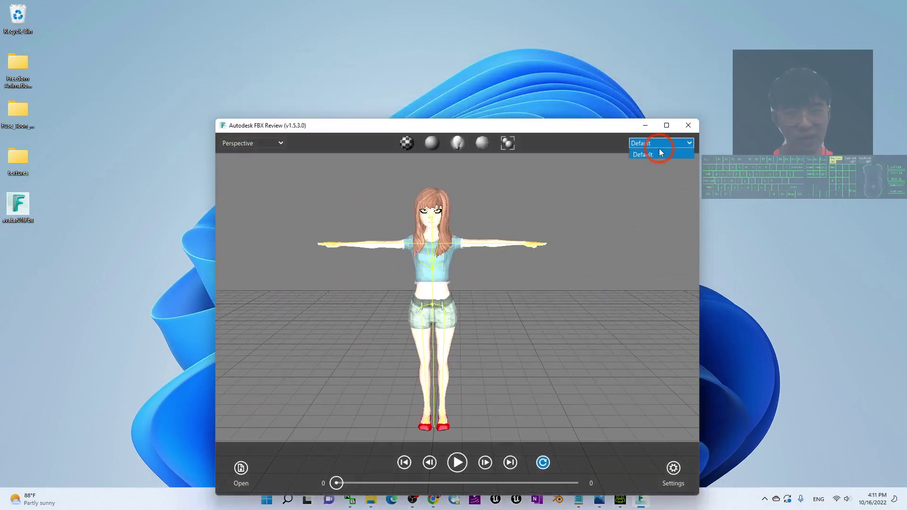
{"action": "left_click", "coordinate": [676, 468]}
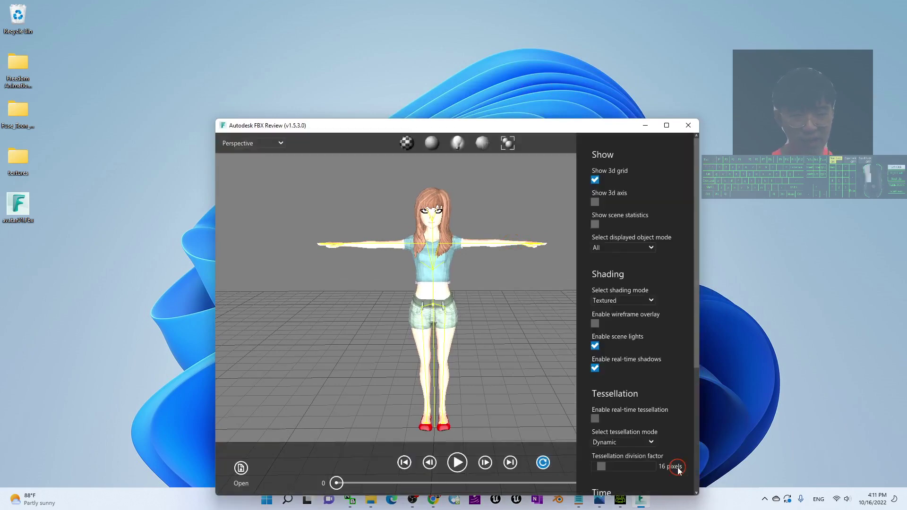
{"action": "left_click", "coordinate": [616, 283]}
{"action": "scroll", "coordinate": [636, 263], "scroll_direction": "down", "scroll_amount": 2}
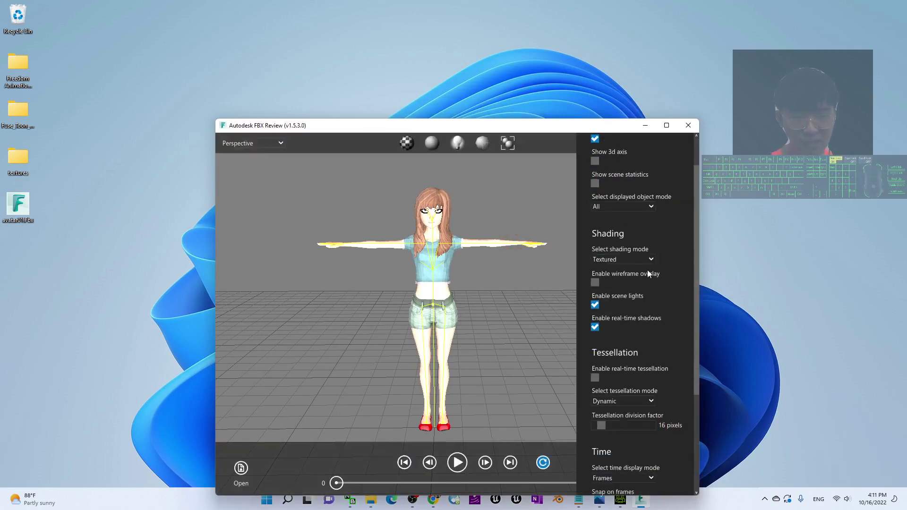
{"action": "scroll", "coordinate": [625, 282], "scroll_direction": "up", "scroll_amount": 2}
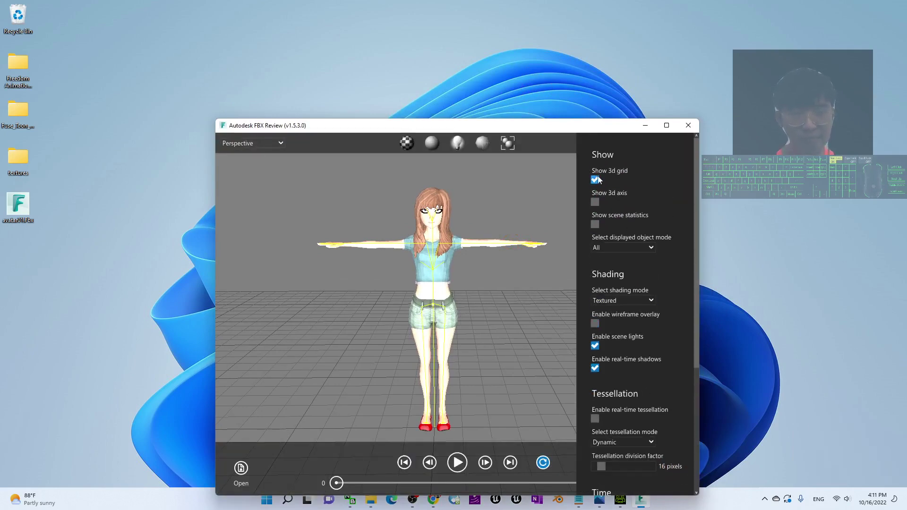
{"action": "scroll", "coordinate": [638, 231], "scroll_direction": "down", "scroll_amount": 1}
{"action": "scroll", "coordinate": [639, 231], "scroll_direction": "down", "scroll_amount": 2}
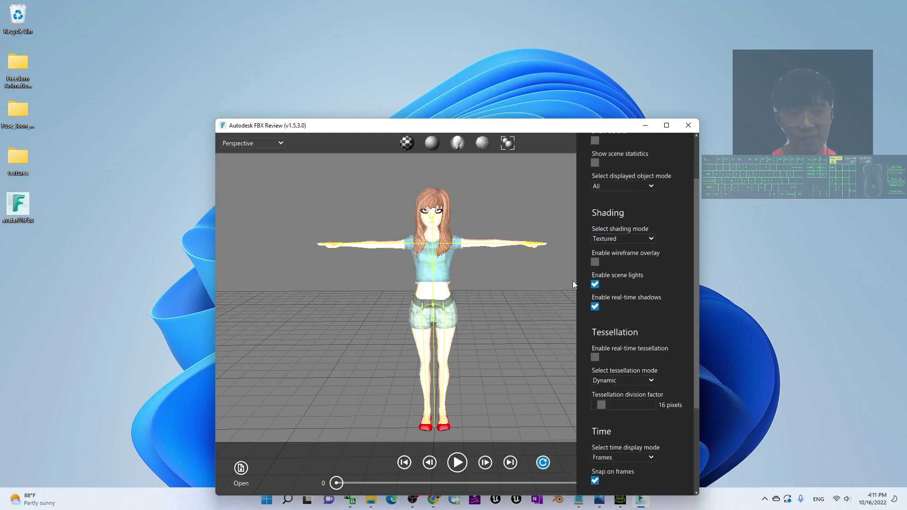
Step: Close the viewer settings and inspect the textures and bones on the character's shorts and top up close
{"action": "left_click", "coordinate": [490, 267]}
{"action": "left_click_drag", "start_coordinate": [479, 270], "coordinate": [427, 243], "text": "alt"}
{"action": "scroll", "coordinate": [407, 242], "scroll_direction": "up", "scroll_amount": 8}
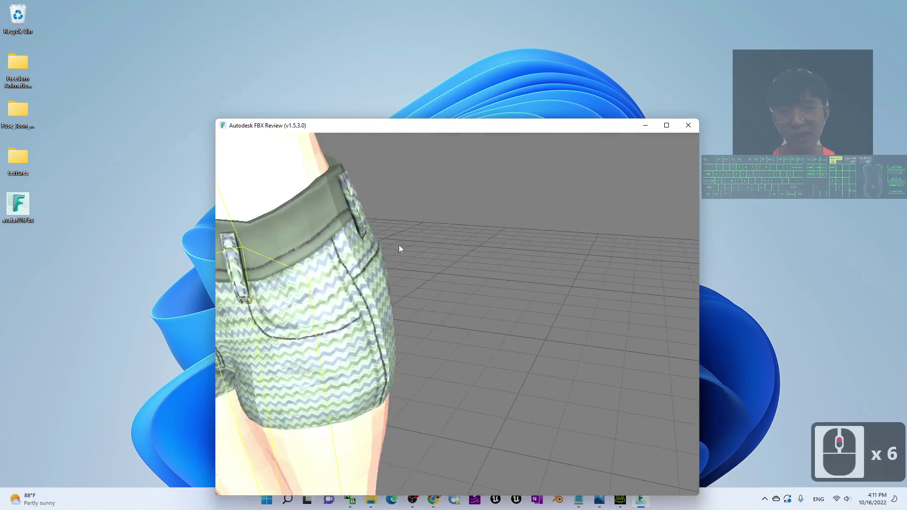
{"action": "scroll", "coordinate": [531, 354], "scroll_direction": "down", "scroll_amount": 10}
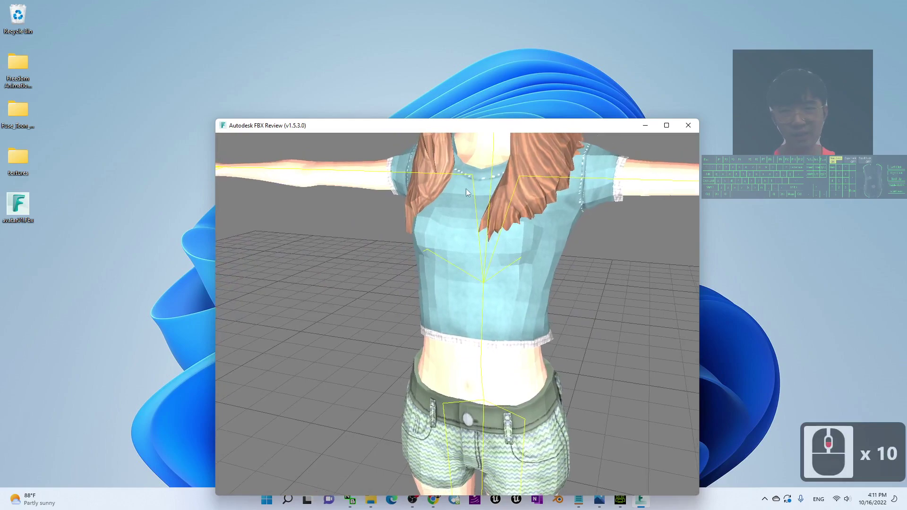
{"action": "left_click_drag", "start_coordinate": [504, 308], "coordinate": [473, 264]}
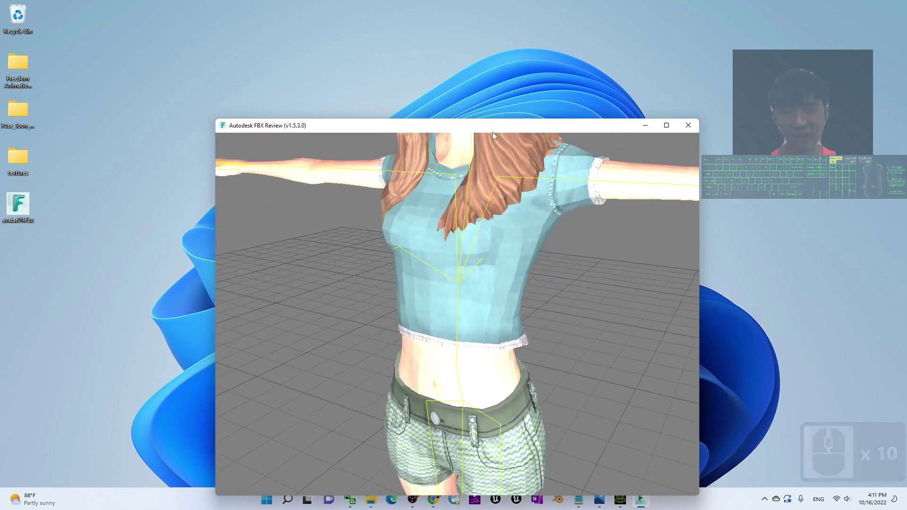
{"action": "left_click_drag", "start_coordinate": [492, 127], "coordinate": [432, 66]}
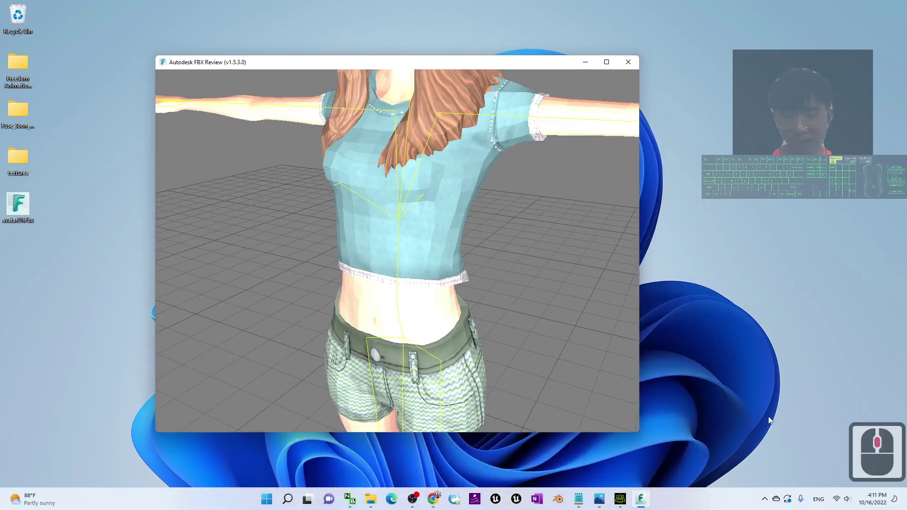
Step: Search Windows for maya, launch Maya 2022 and dismiss the What's New Highlight Settings dialog
{"action": "left_click", "coordinate": [287, 499]}
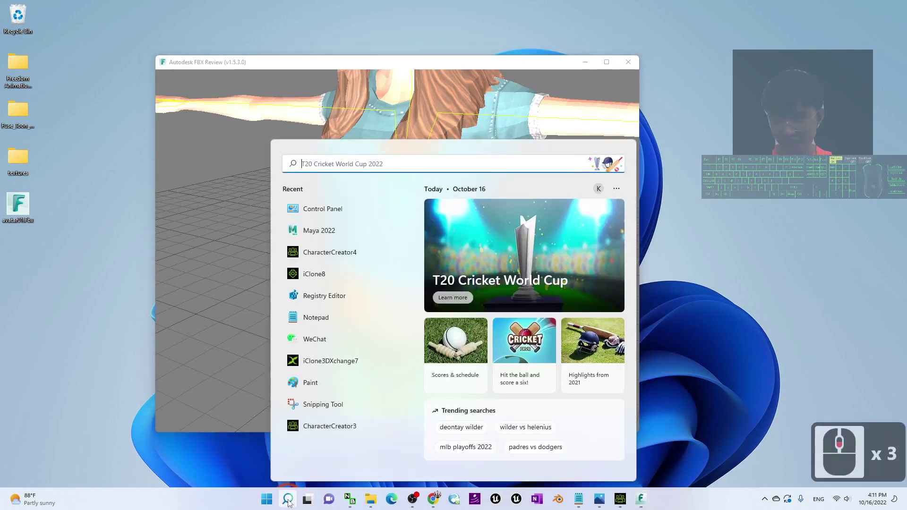
{"action": "type", "text": "maya"}
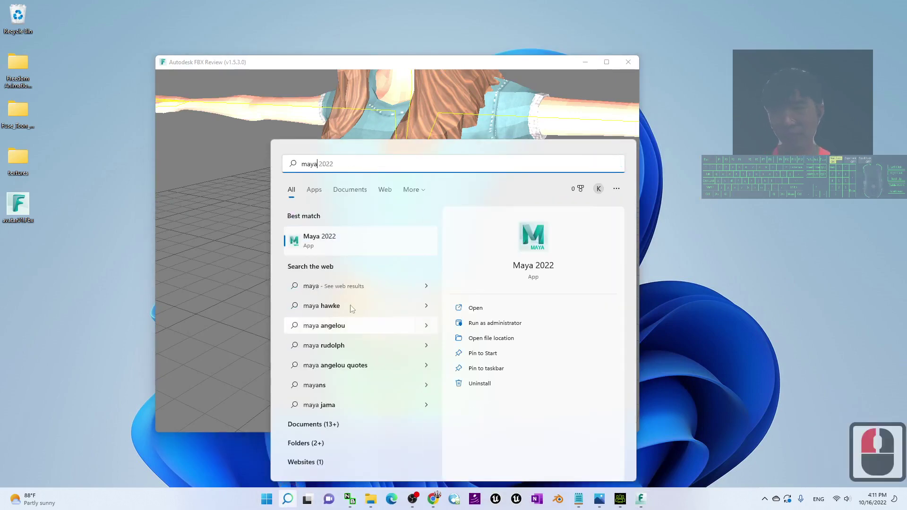
{"action": "left_click", "coordinate": [361, 246]}
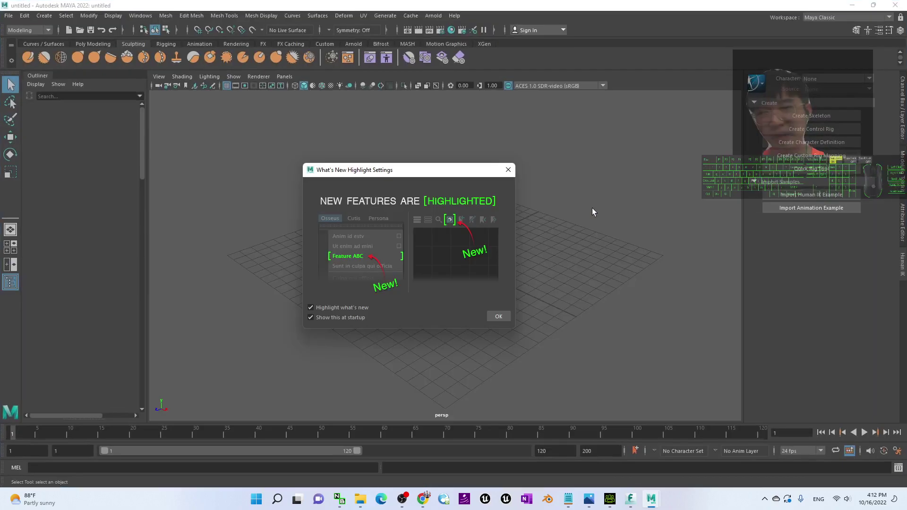
{"action": "left_click", "coordinate": [508, 170]}
Step: Close FBX Review, import avatar01.Fbx from the desktop into the Maya scene and maximize the Maya window
{"action": "left_click_drag", "start_coordinate": [453, 5], "coordinate": [603, 28]}
{"action": "left_click_drag", "start_coordinate": [262, 65], "coordinate": [165, 95]}
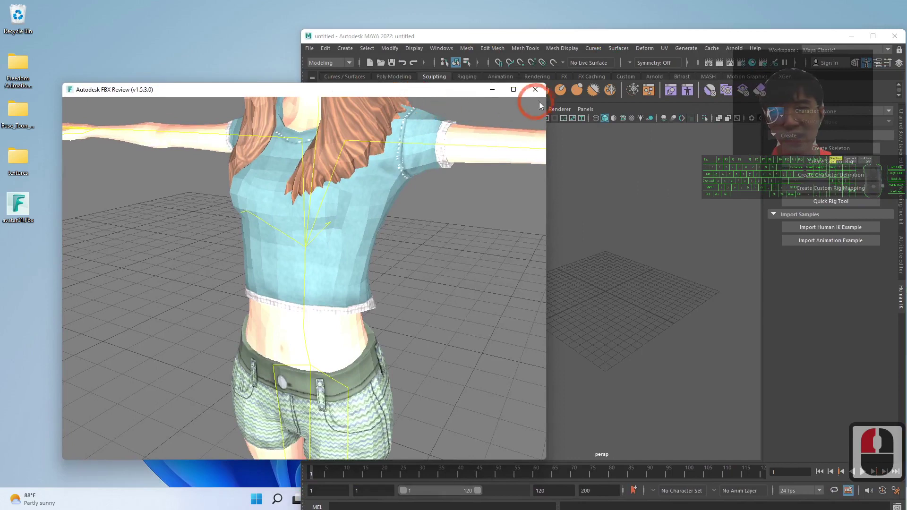
{"action": "left_click", "coordinate": [541, 94]}
{"action": "left_click_drag", "start_coordinate": [26, 206], "coordinate": [604, 292]}
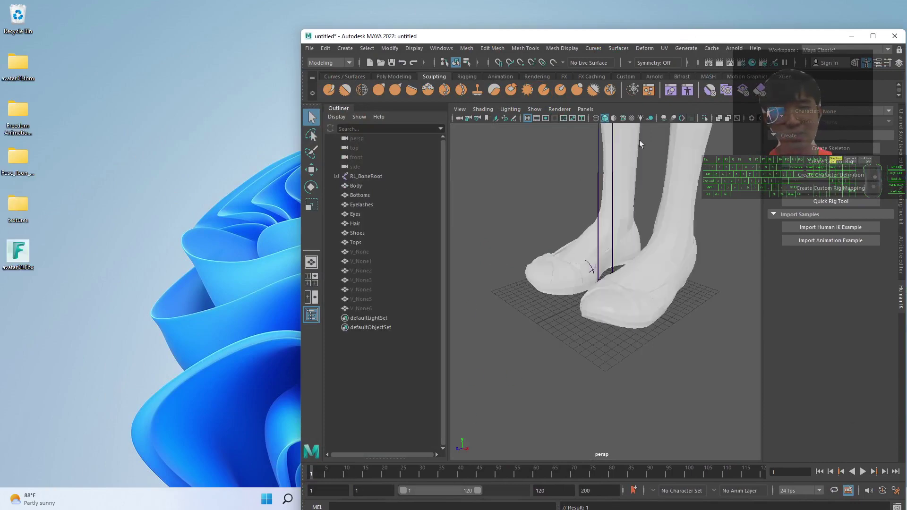
{"action": "left_click_drag", "start_coordinate": [675, 37], "coordinate": [475, 2]}
Step: Look over the imported character from head to feet and select the left breast joint
{"action": "scroll", "coordinate": [442, 209], "scroll_direction": "down", "scroll_amount": 10}
{"action": "scroll", "coordinate": [489, 223], "scroll_direction": "up", "scroll_amount": 4}
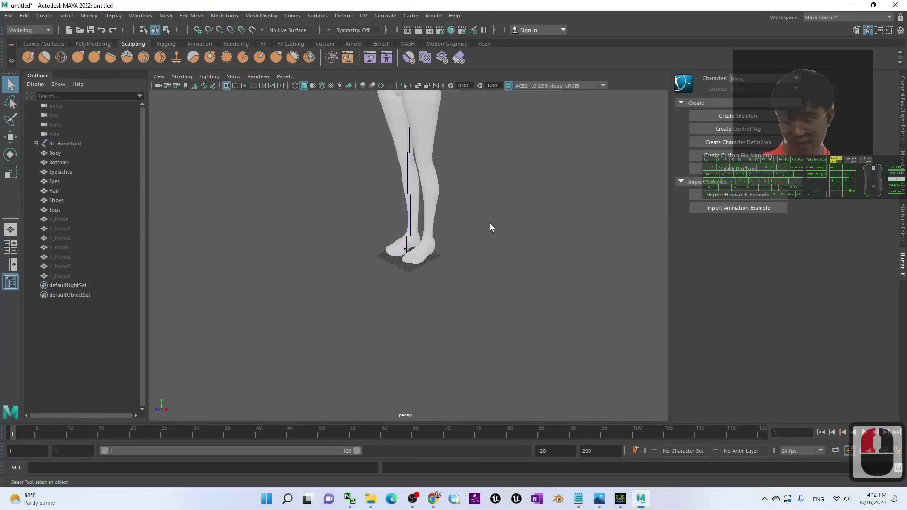
{"action": "middle_click_drag", "start_coordinate": [494, 158], "coordinate": [497, 385], "text": "alt"}
{"action": "scroll", "coordinate": [548, 263], "scroll_direction": "up", "scroll_amount": 5}
{"action": "left_click", "coordinate": [548, 262]}
{"action": "scroll", "coordinate": [526, 216], "scroll_direction": "down", "scroll_amount": 5}
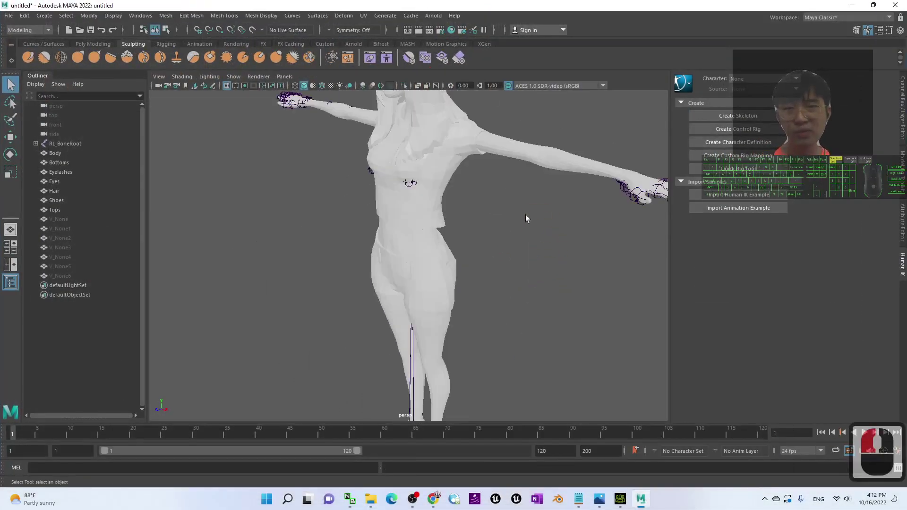
{"action": "left_click", "coordinate": [412, 184]}
{"action": "scroll", "coordinate": [415, 178], "scroll_direction": "down", "scroll_amount": 3}
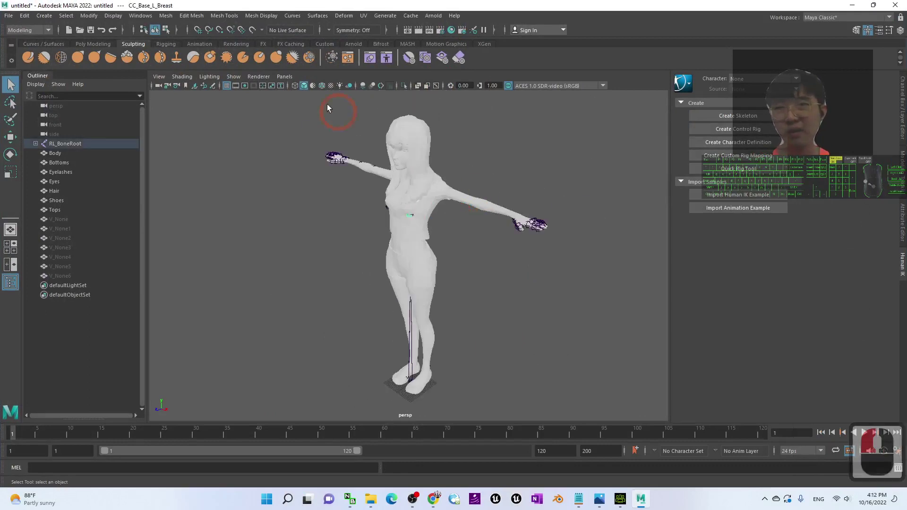
{"action": "scroll", "coordinate": [308, 88], "scroll_direction": "down", "scroll_amount": 4}
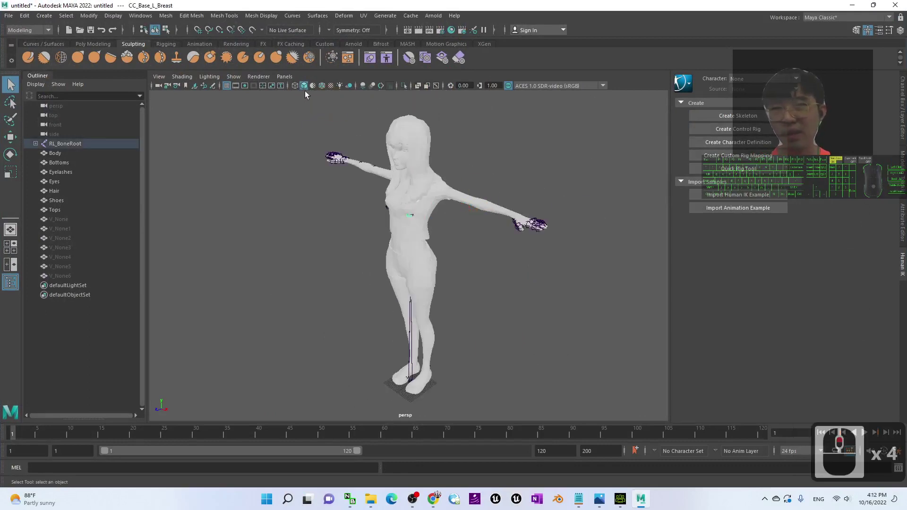
Step: Display the character in wireframe and view the joints inside the upper body
{"action": "key", "text": "4"}
{"action": "scroll", "coordinate": [485, 188], "scroll_direction": "up", "scroll_amount": 5}
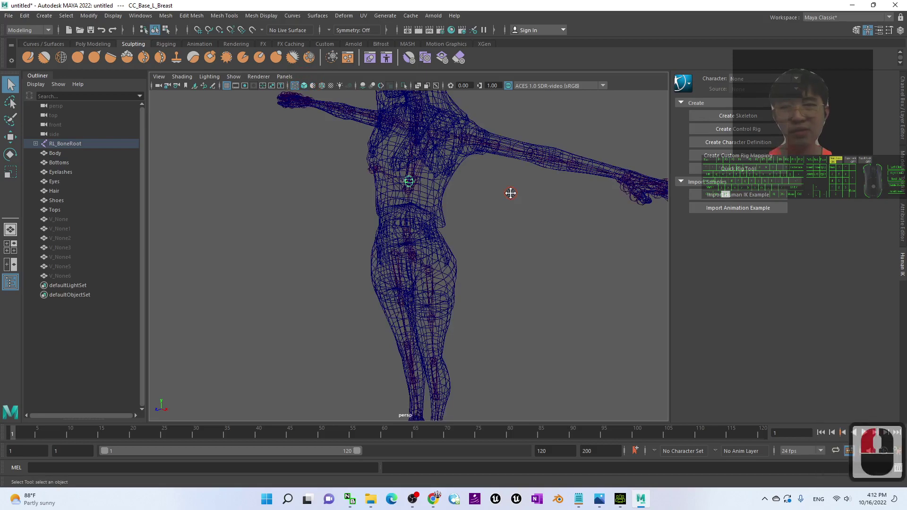
{"action": "left_click_drag", "start_coordinate": [510, 193], "coordinate": [531, 252], "text": "alt"}
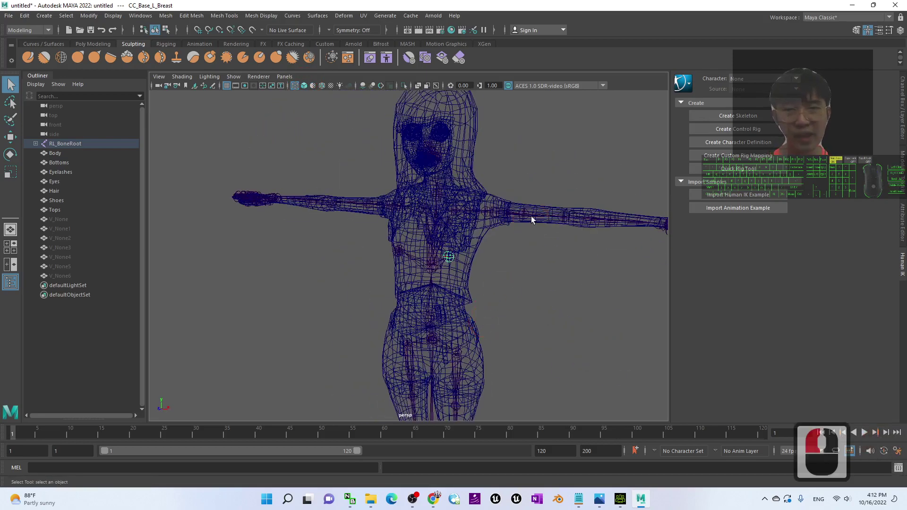
Step: Rotate the left upper arm joint down beside the body and bend the left forearm joint by about 72 degrees
{"action": "left_click", "coordinate": [531, 216]}
{"action": "scroll", "coordinate": [532, 246], "scroll_direction": "down", "scroll_amount": 3}
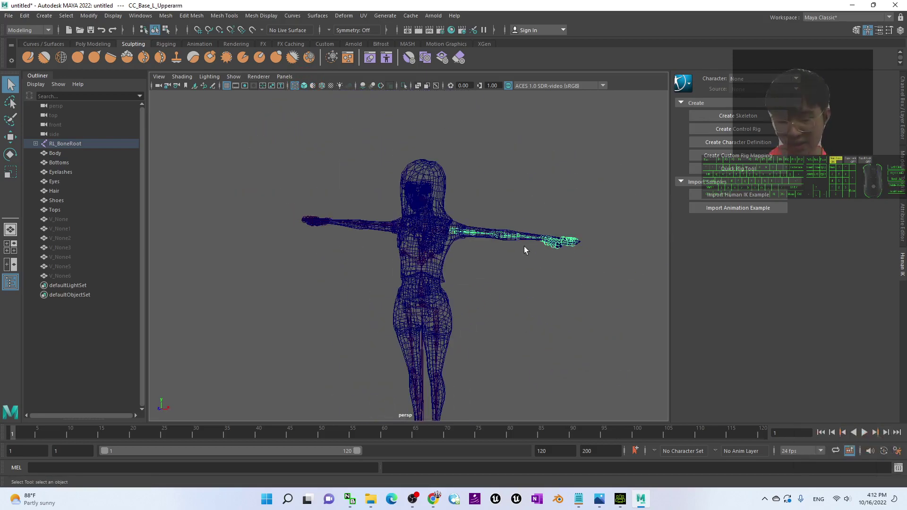
{"action": "key", "text": "e"}
{"action": "left_click_drag", "start_coordinate": [490, 208], "coordinate": [454, 162]}
{"action": "left_click", "coordinate": [472, 285]}
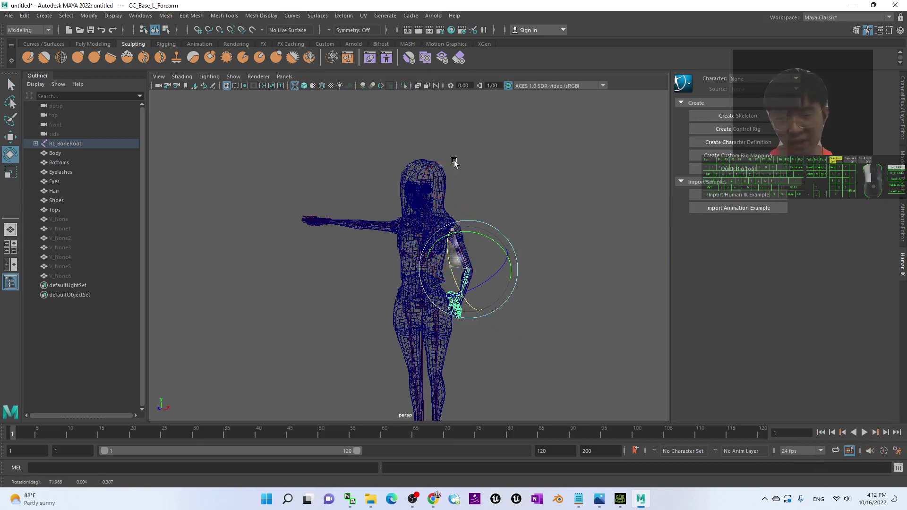
Step: Return the viewport to smooth shading with the posed left arm in close view
{"action": "scroll", "coordinate": [488, 222], "scroll_direction": "up", "scroll_amount": 5}
{"action": "left_click_drag", "start_coordinate": [561, 217], "coordinate": [514, 200], "text": "alt"}
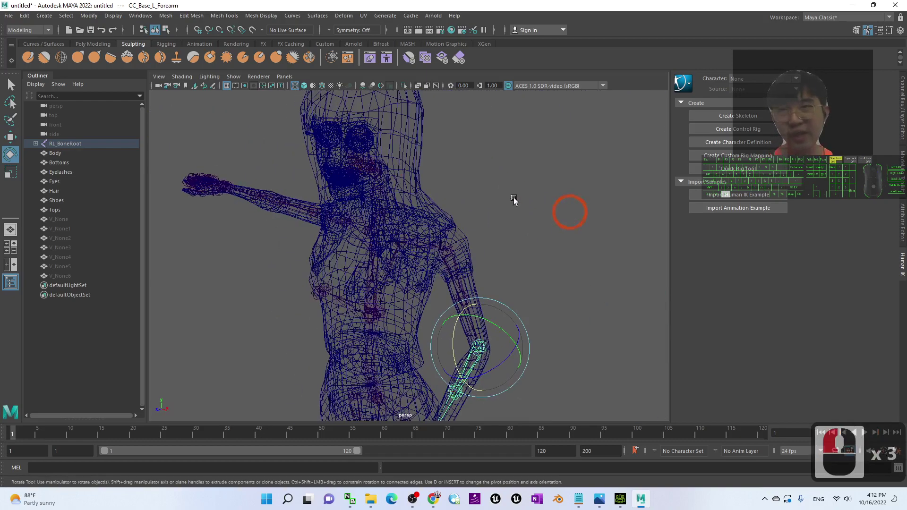
{"action": "left_click", "coordinate": [304, 86]}
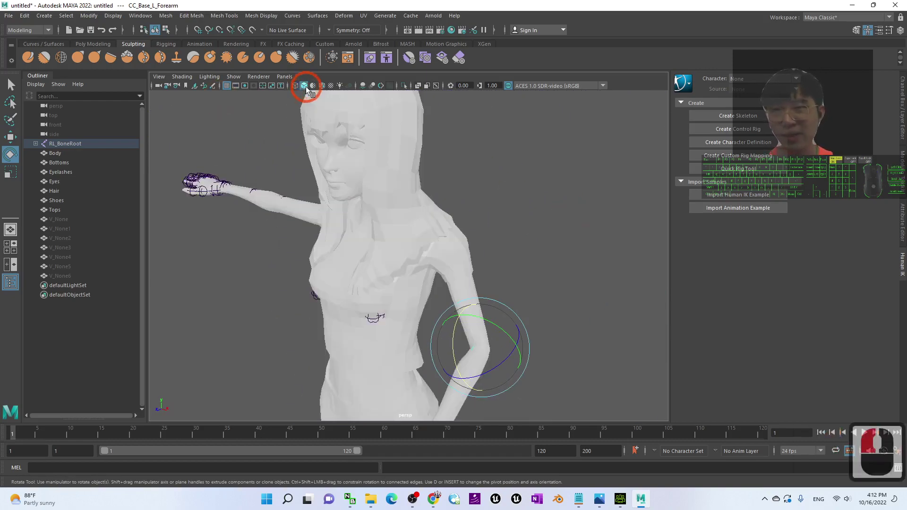
Step: Display the character with its textures in the shaded viewport and look over the whole posed figure from the side
{"action": "left_click", "coordinate": [321, 87]}
{"action": "left_click", "coordinate": [330, 87]}
{"action": "scroll", "coordinate": [530, 211], "scroll_direction": "down", "scroll_amount": 4}
{"action": "left_click_drag", "start_coordinate": [530, 211], "coordinate": [492, 292], "text": "alt"}
{"action": "scroll", "coordinate": [471, 269], "scroll_direction": "up", "scroll_amount": 2}
{"action": "scroll", "coordinate": [577, 257], "scroll_direction": "down", "scroll_amount": 5}
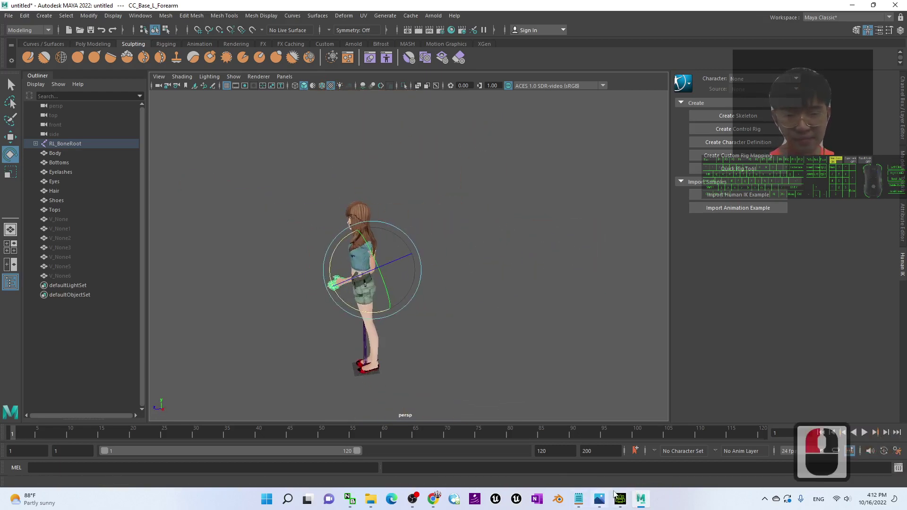
Step: Minimize Maya, switch to Character Creator 4 and look at the AccuRIG option for the Fuse_Toon_Female01 character
{"action": "left_click", "coordinate": [851, 7]}
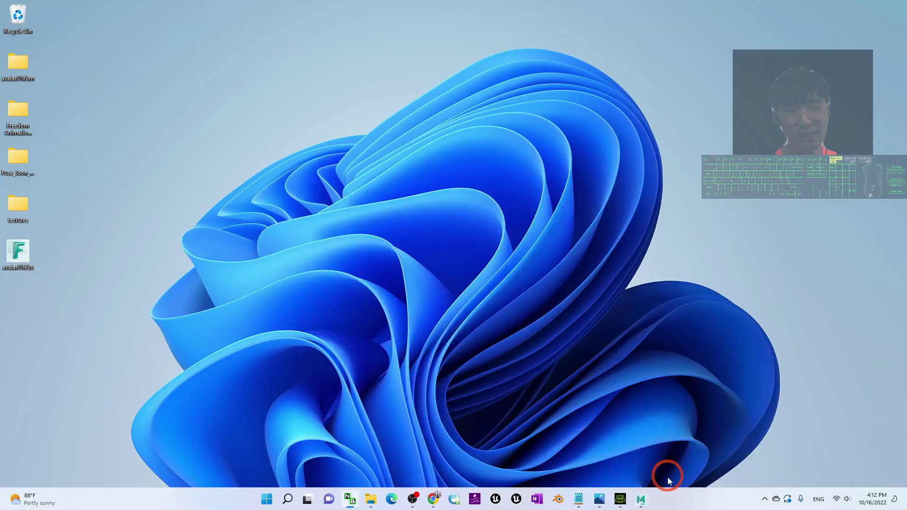
{"action": "left_click", "coordinate": [620, 498]}
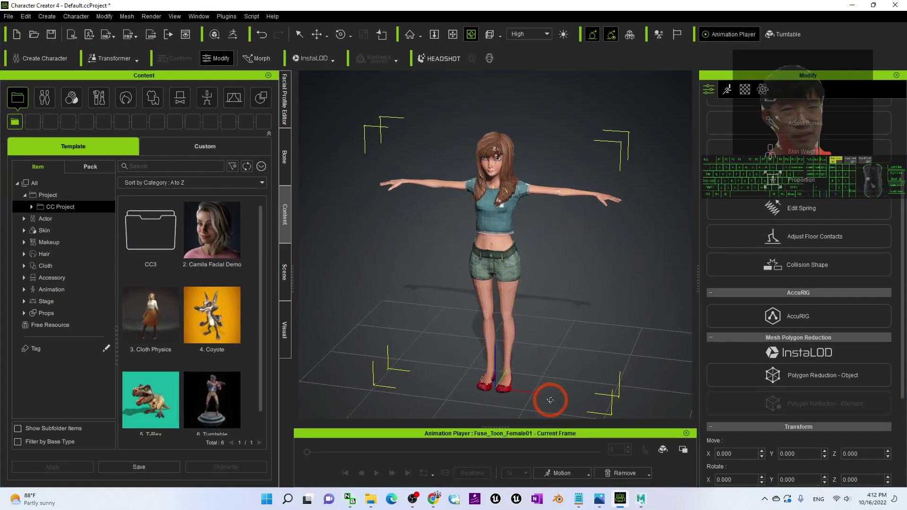
{"action": "left_click", "coordinate": [801, 320]}
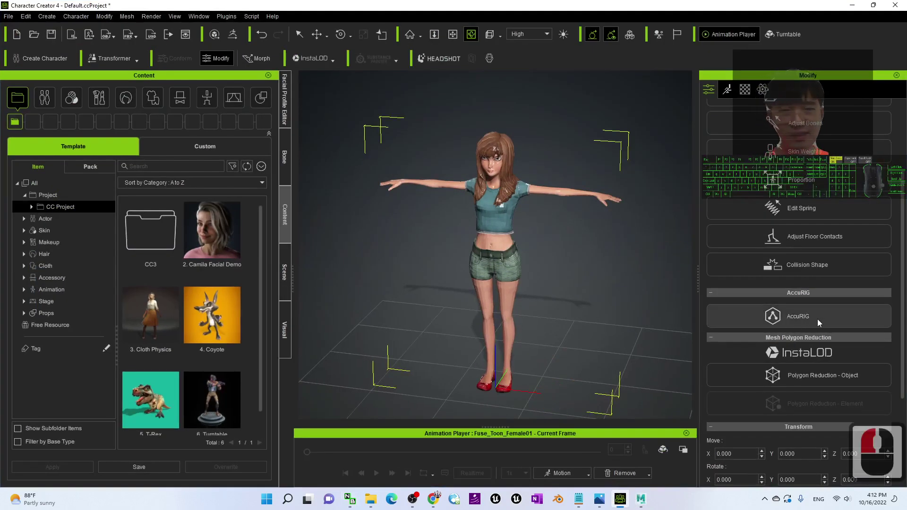
{"action": "scroll", "coordinate": [588, 241], "scroll_direction": "down", "scroll_amount": 1}
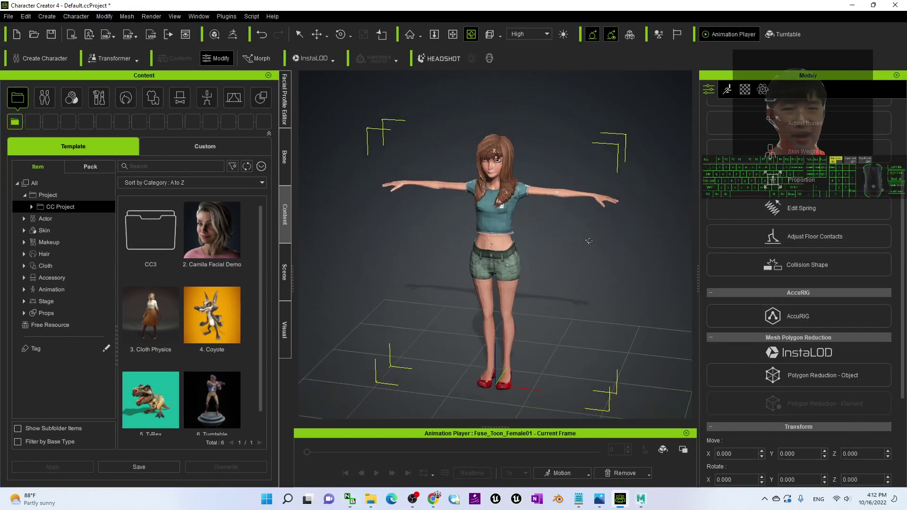
Step: Switch to the cover.jpg image to review the auto-rigging overview and return to Character Creator 4
{"action": "left_click", "coordinate": [599, 499]}
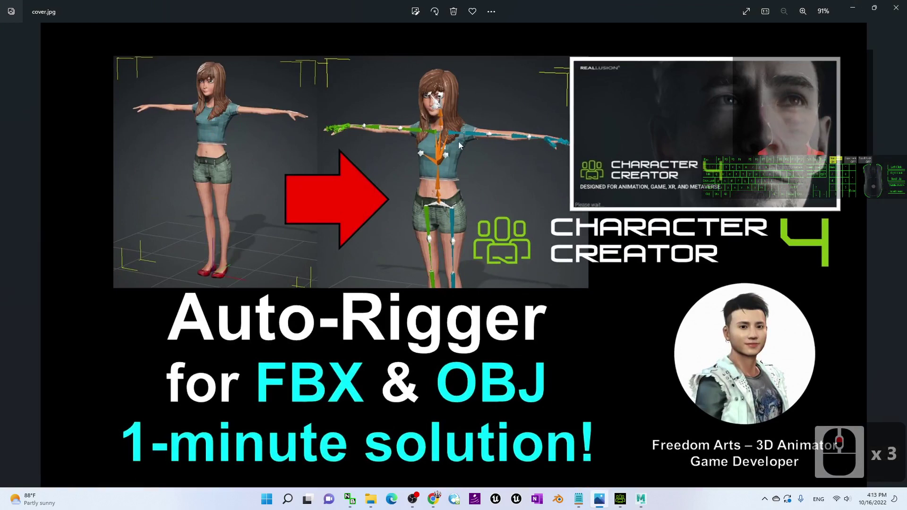
{"action": "left_click", "coordinate": [330, 373]}
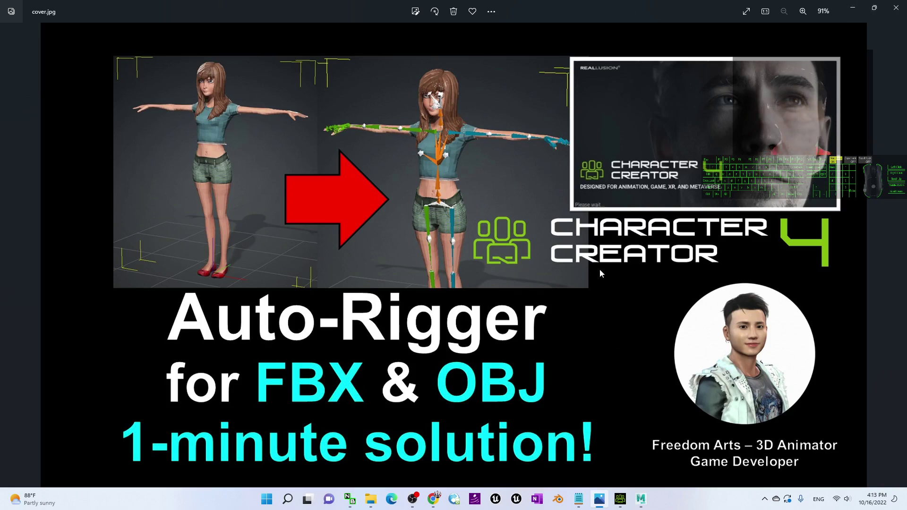
{"action": "left_click", "coordinate": [619, 498]}
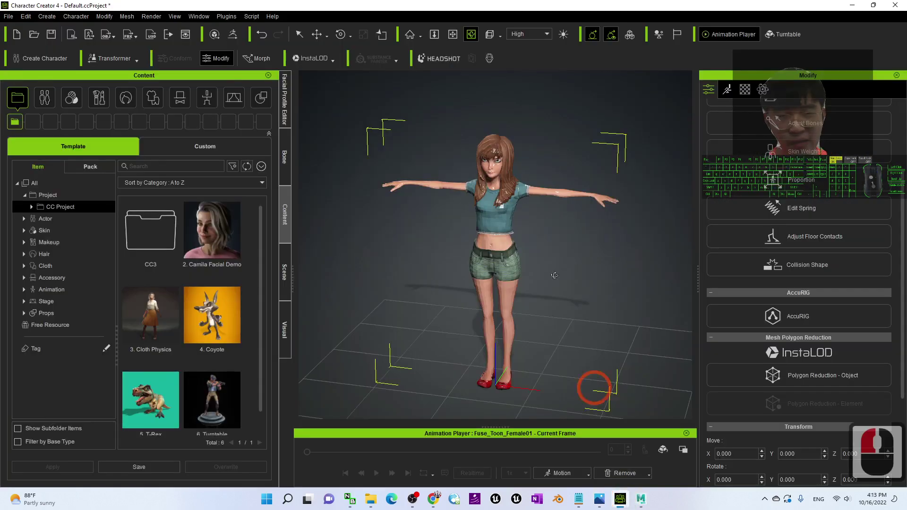
Step: Browse the Animation and Actor template categories in the content library and view the whole character from an angle
{"action": "left_click", "coordinate": [207, 98]}
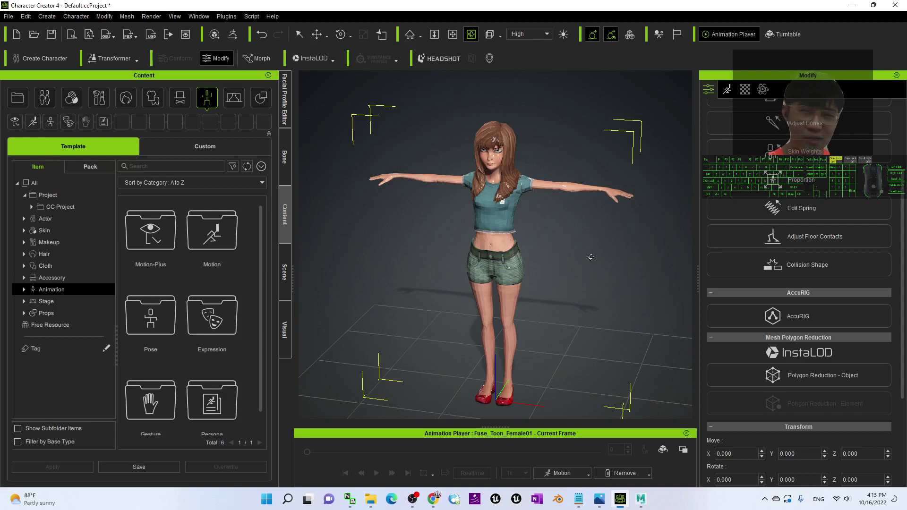
{"action": "scroll", "coordinate": [573, 261], "scroll_direction": "up", "scroll_amount": 6}
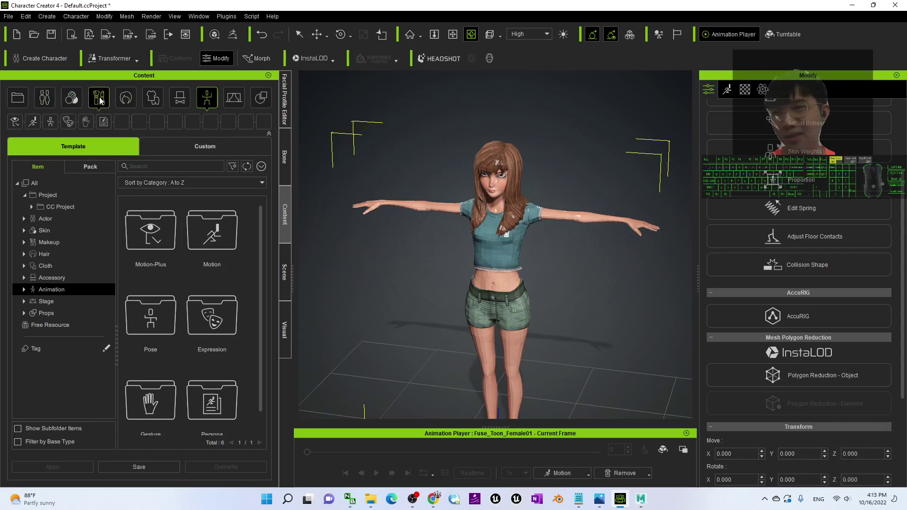
{"action": "left_click", "coordinate": [50, 122]}
{"action": "double_click", "coordinate": [55, 214]}
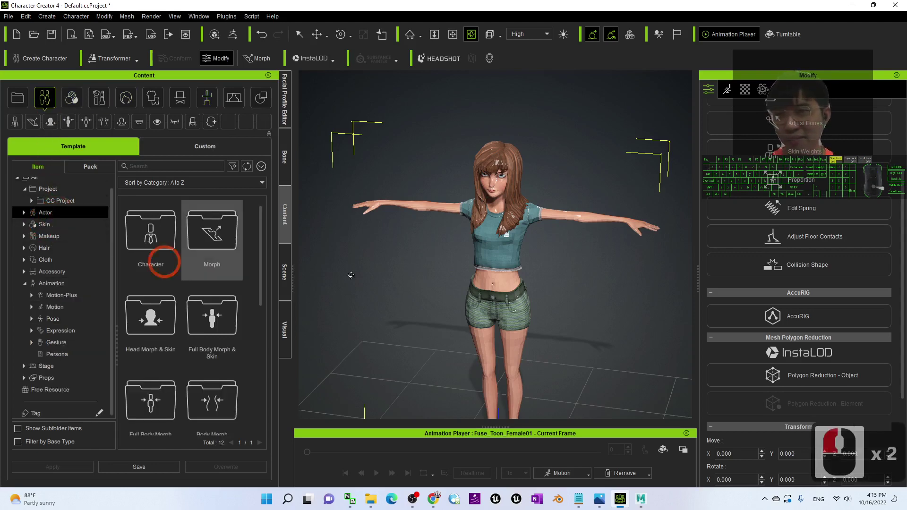
{"action": "scroll", "coordinate": [609, 335], "scroll_direction": "down", "scroll_amount": 2}
{"action": "key", "text": "x"}
{"action": "left_click_drag", "start_coordinate": [607, 334], "coordinate": [609, 283]}
{"action": "key", "text": "c"}
{"action": "left_click_drag", "start_coordinate": [608, 283], "coordinate": [548, 310]}
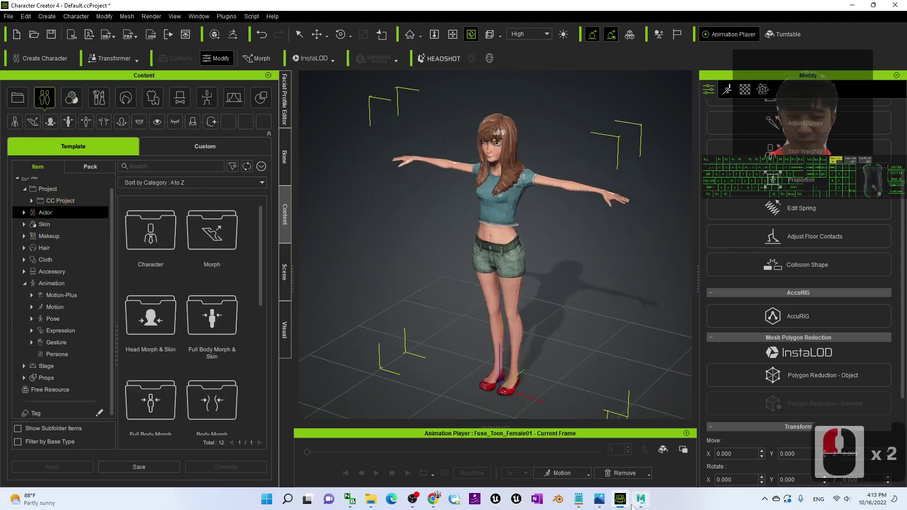